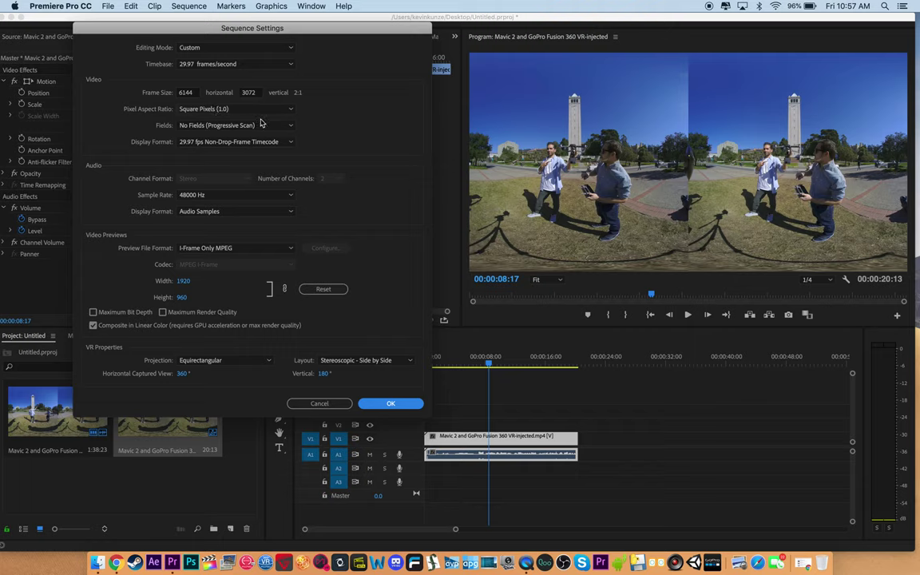
Set the sequence's horizontal frame size to 3072 and accept deleting its preview files.
double_click(183, 92)
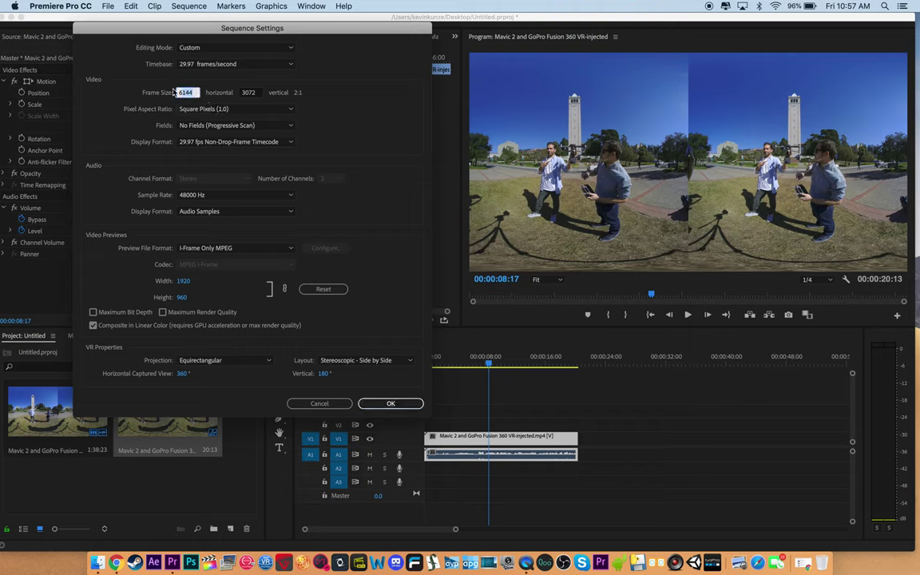
text(3072)
key(Return)
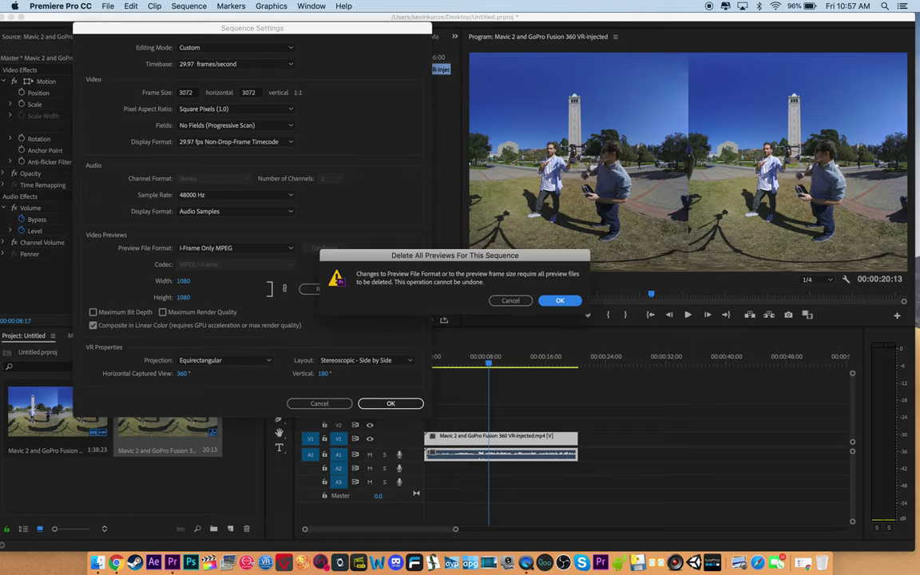
click(549, 301)
Set the horizontal Anchor Point of the timeline clip on V1 to 1536 so the frame shows only one eye's view.
double_click(482, 445)
click(339, 37)
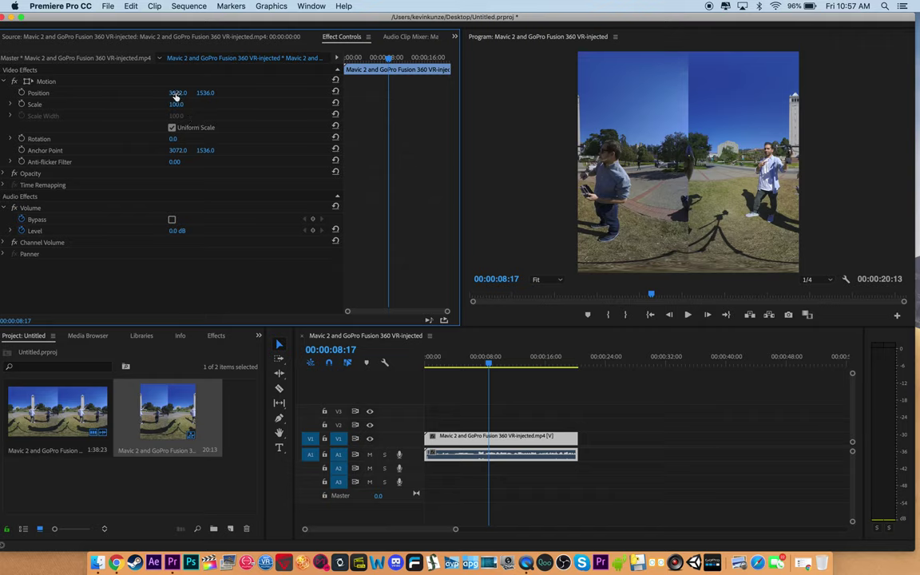
drag(173, 93, 264, 93)
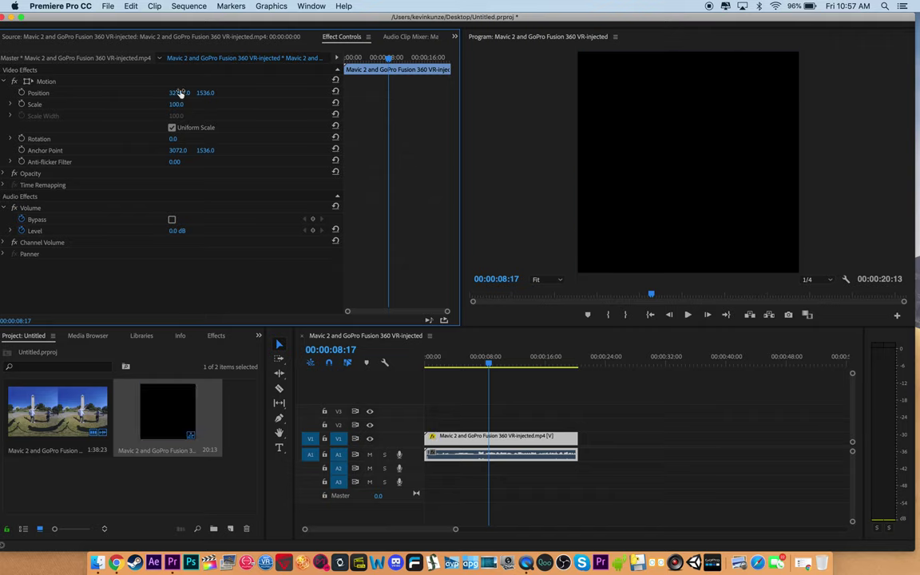
key(super+z)
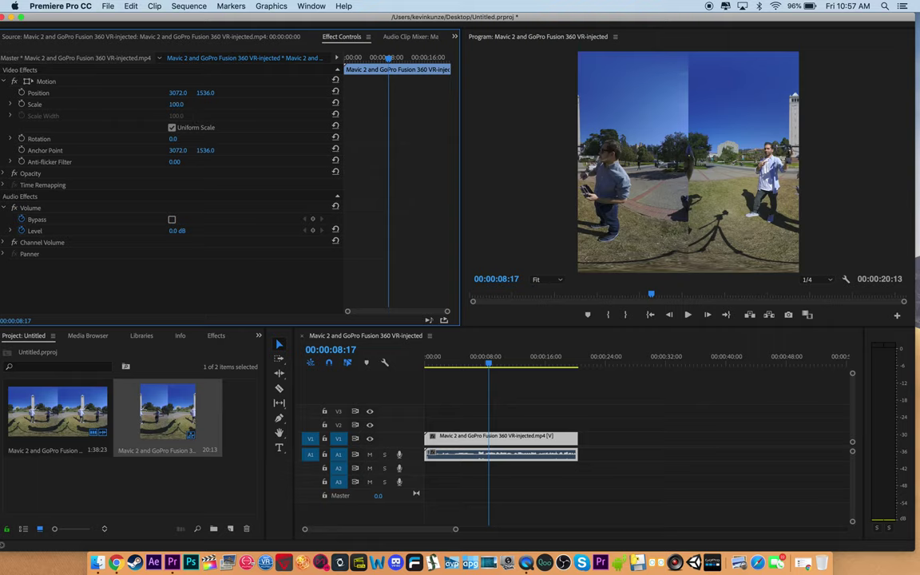
click(177, 150)
click(137, 151)
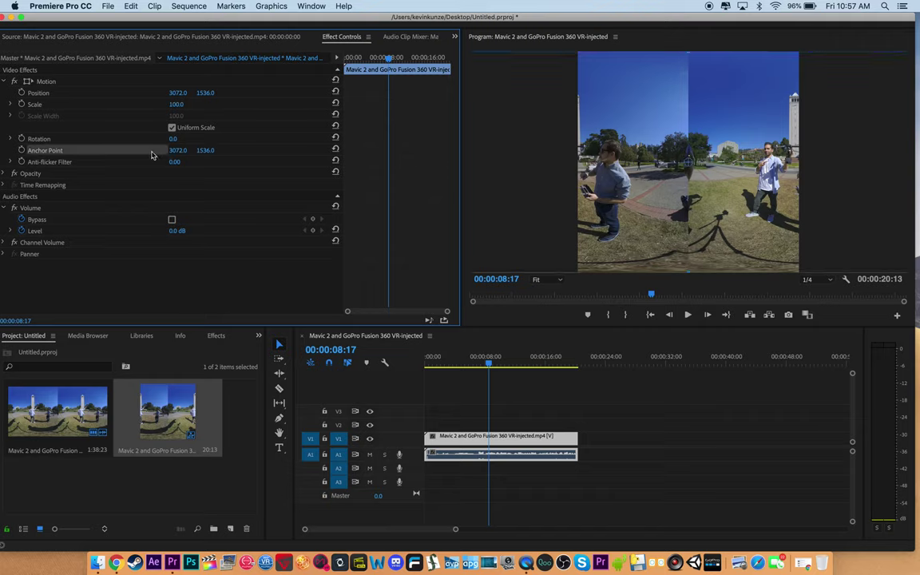
drag(177, 150, 22, 150)
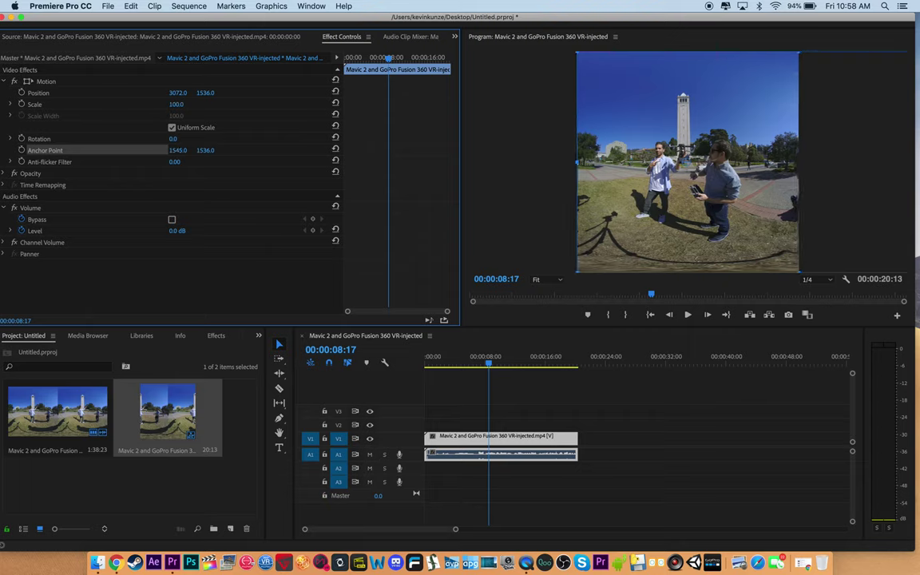
click(179, 150)
text(1536)
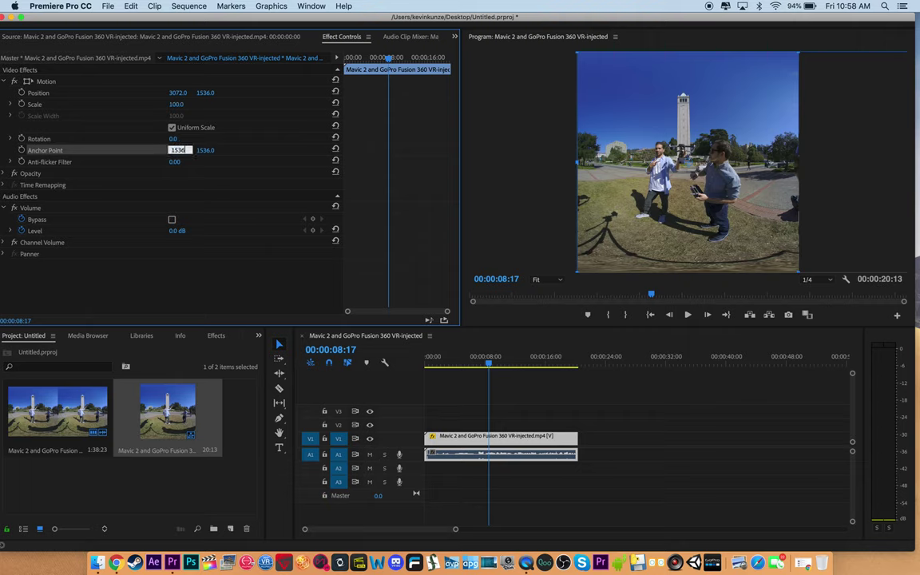
key(Return)
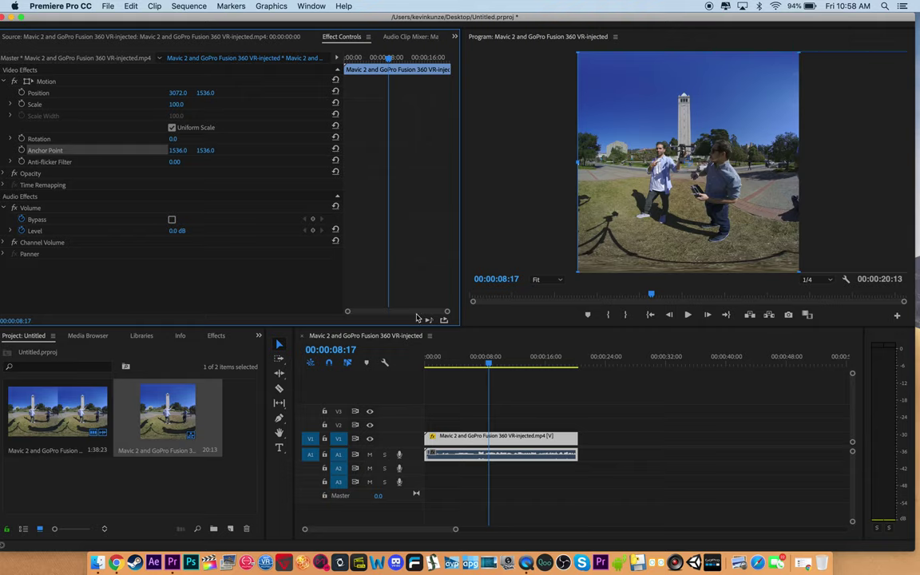
Duplicate the V1 clip into the empty timeline area after the original and move the copy's video up to V2.
click(489, 438)
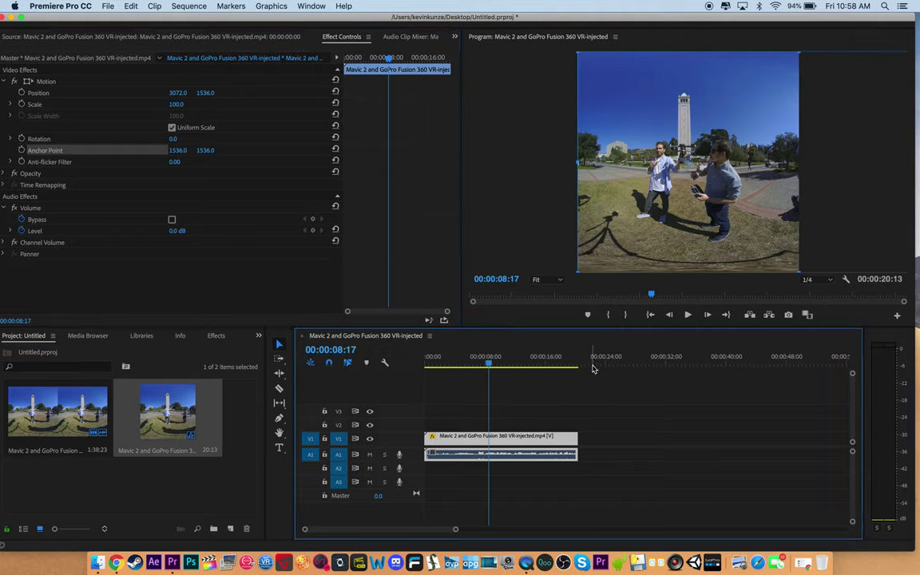
click(597, 361)
key(super+v)
click(619, 364)
drag(637, 443, 624, 427)
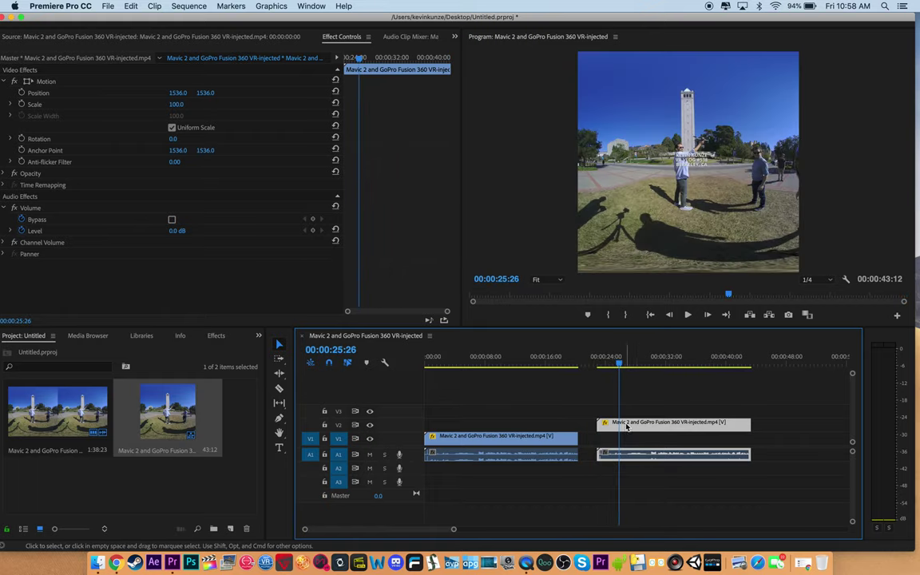
Unlink and delete the duplicate's audio, and align its V2 video with the sequence start above the original clip.
right_click(624, 427)
click(683, 216)
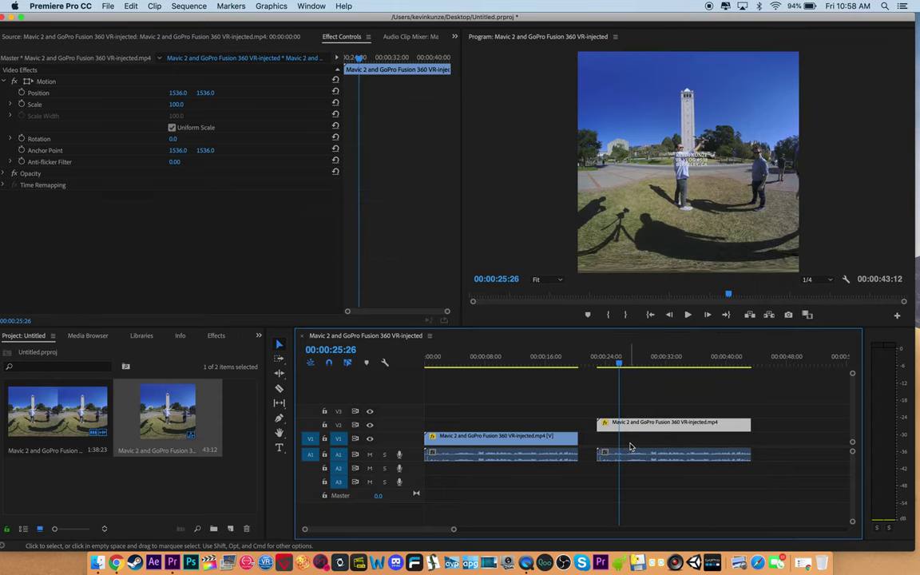
click(634, 456)
key(Delete)
click(632, 425)
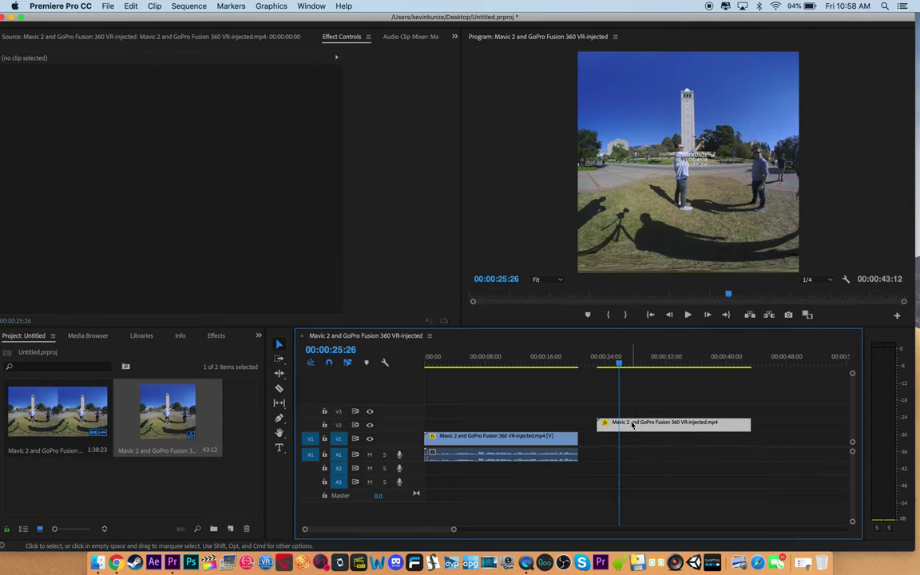
drag(632, 425, 450, 423)
Try horizontal Anchor Point values of -1536 and 0 on the V2 clip, previewing the frame at 00:00:09:03.
key(shift+2)
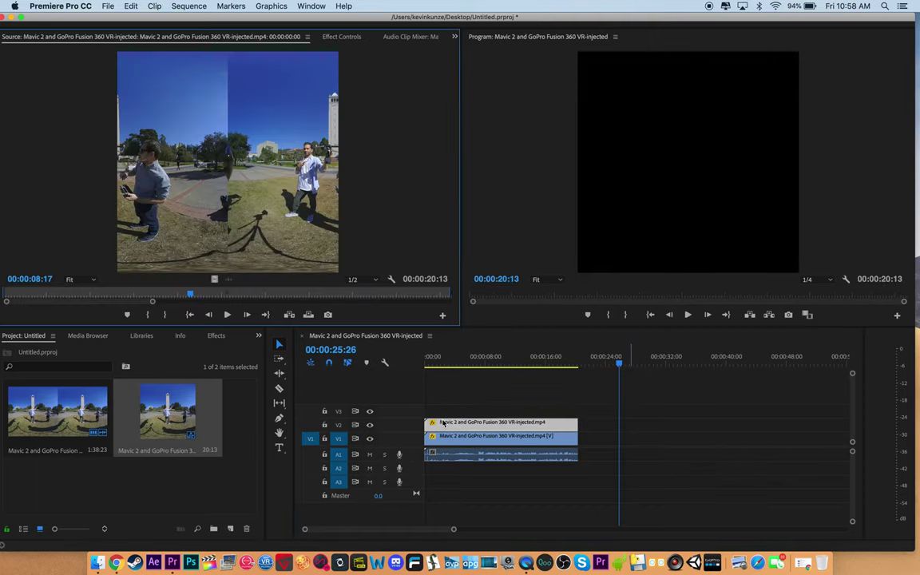
click(352, 38)
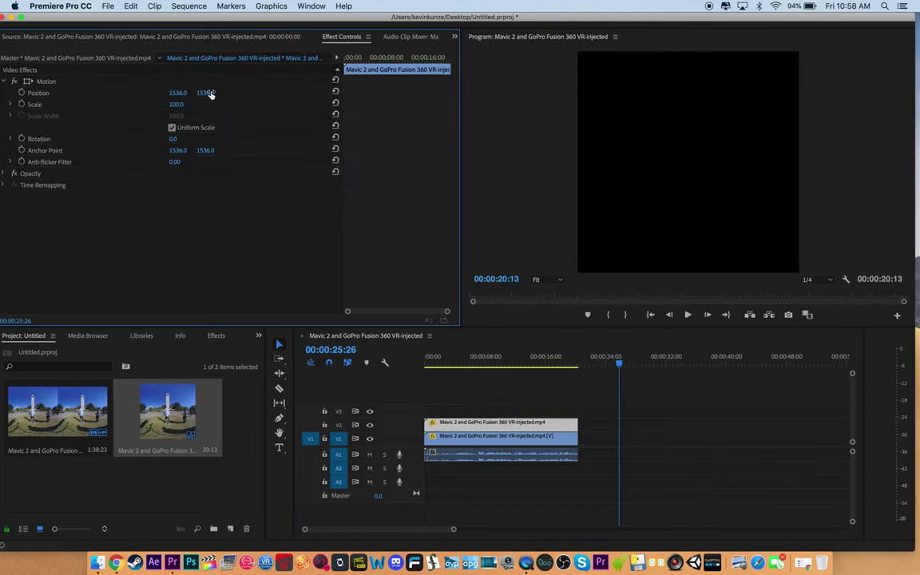
click(180, 150)
text(0)
text(15)
text(36)
key(Return)
click(495, 364)
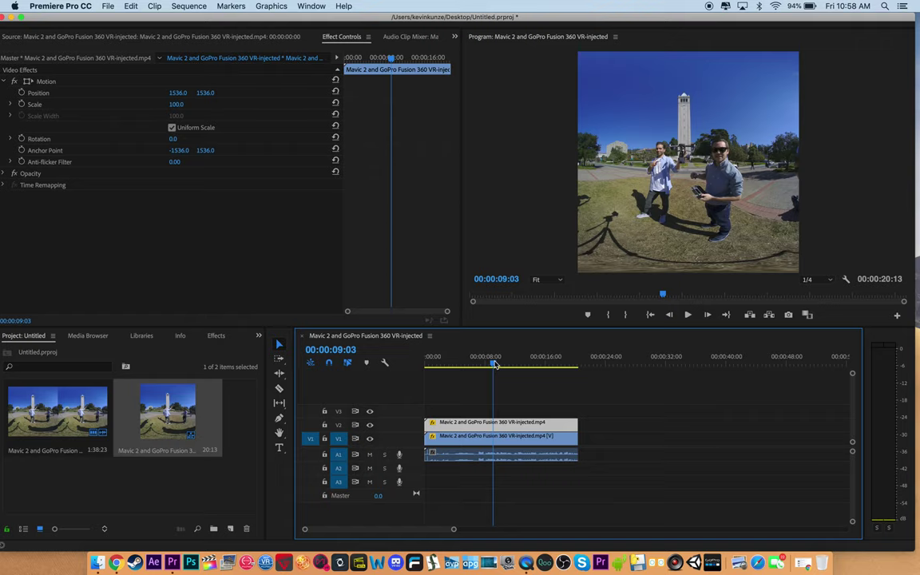
click(180, 149)
text(0)
key(Return)
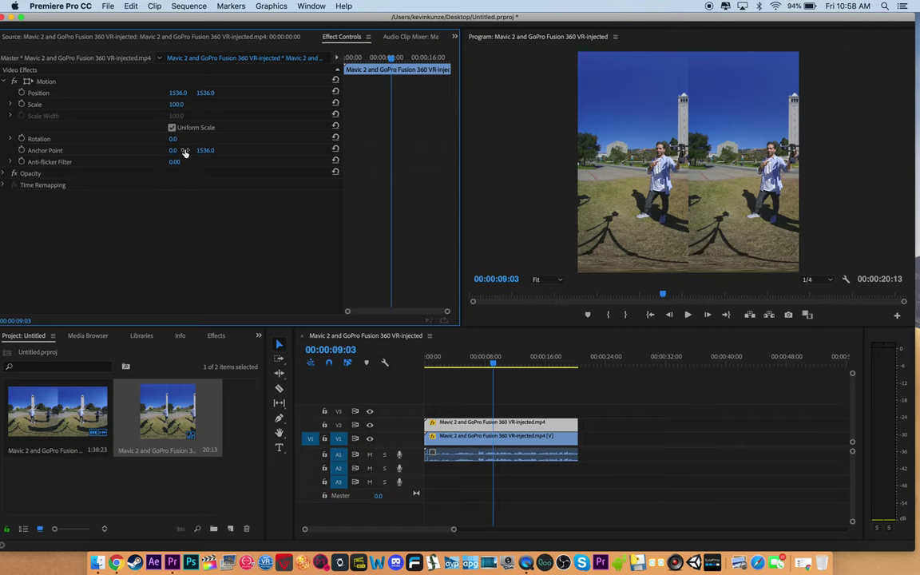
Set the V2 clip's horizontal Anchor Point to 4608 to show the other eye's view.
mouse_move(173, 149)
mouse_down()
mouse_move(2, 150)
mouse_move(179, 160)
mouse_up()
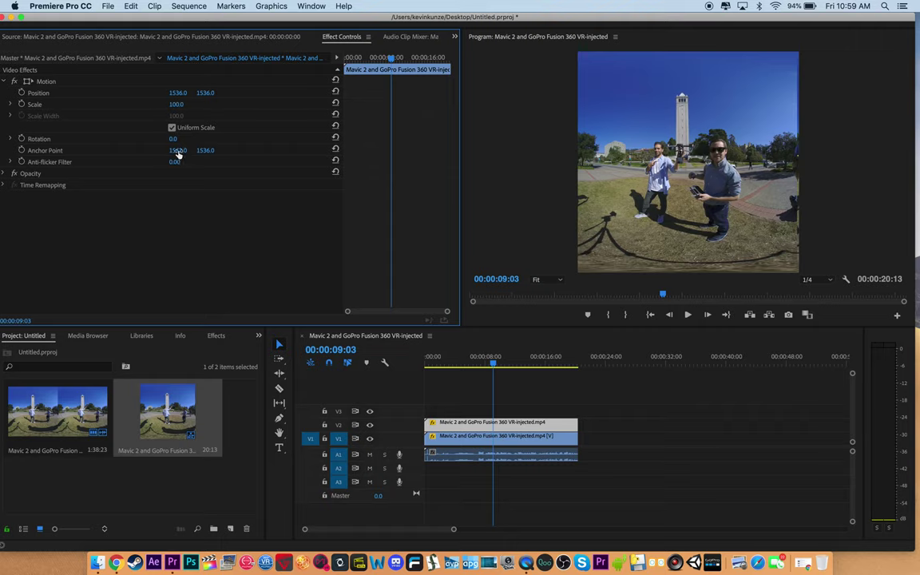
click(165, 151)
drag(183, 152, 919, 153)
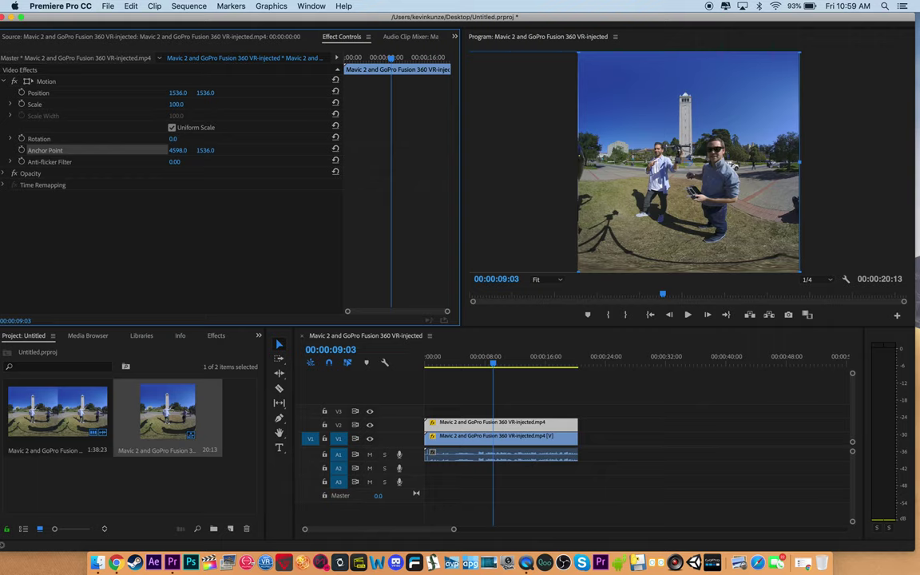
drag(919, 153, 181, 151)
click(179, 151)
text(4608)
key(Return)
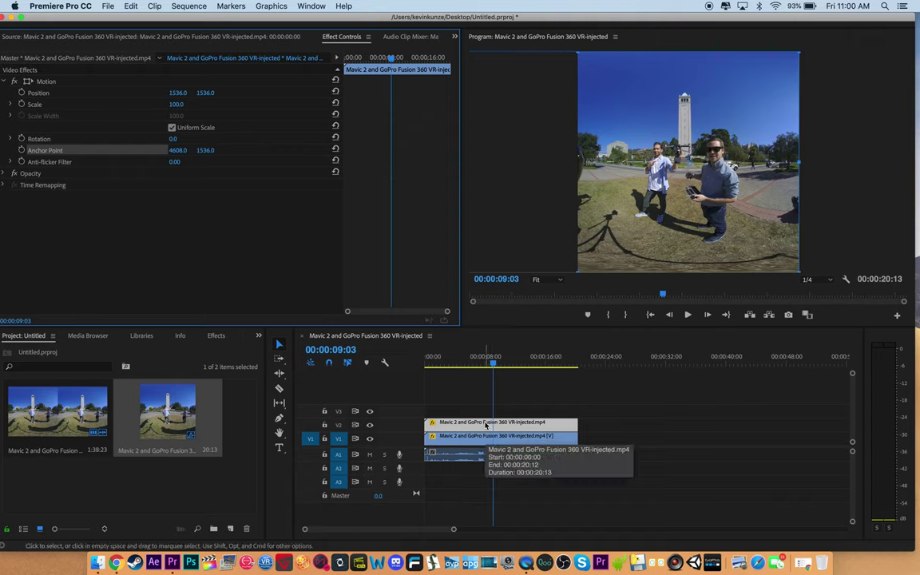
Set the V2 clip's opacity blend mode to Overlay.
click(4, 174)
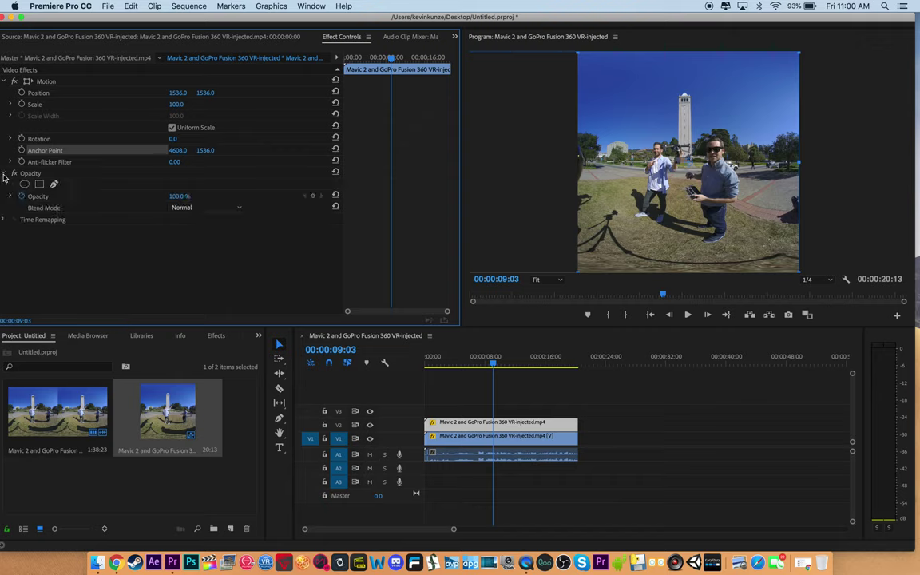
click(192, 211)
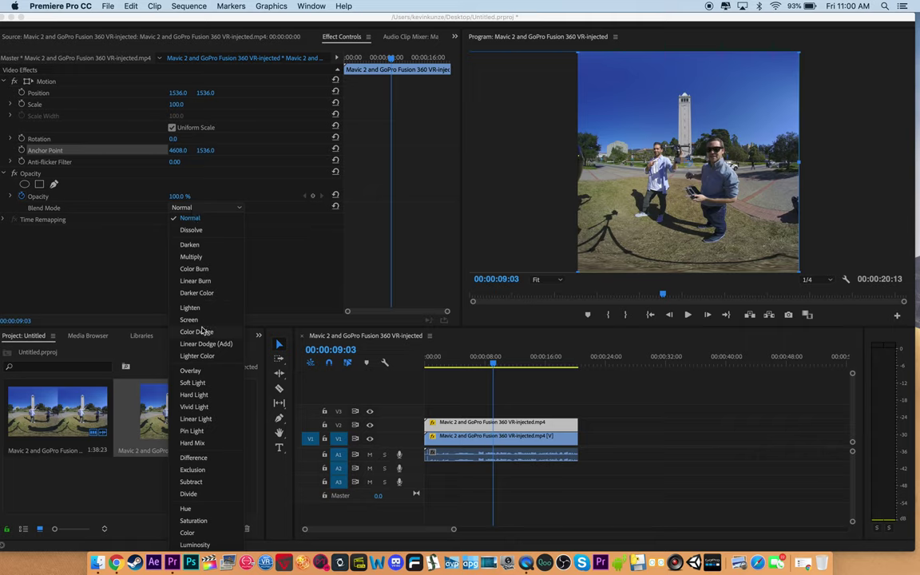
click(205, 372)
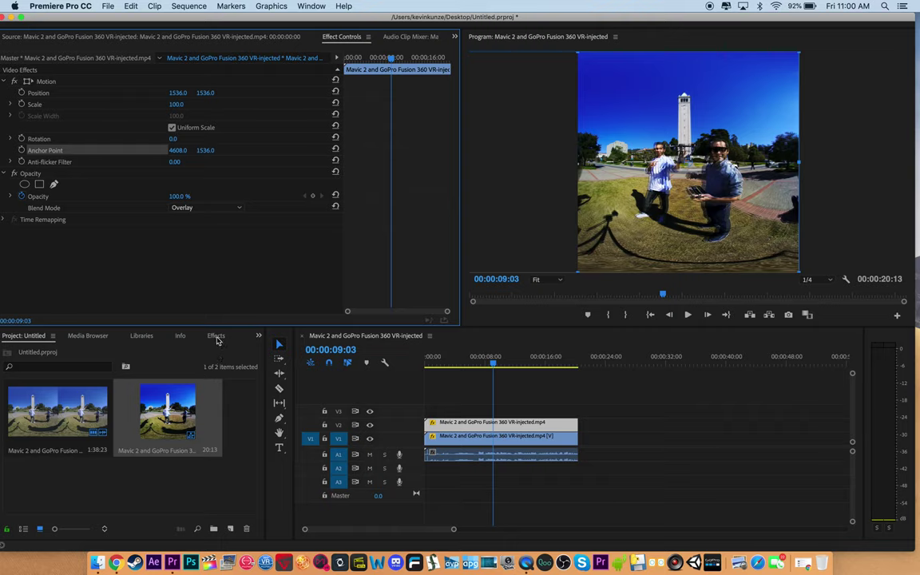
Search the effects for "channel mi" and apply the Channel Mixer to the V2 clip.
click(216, 336)
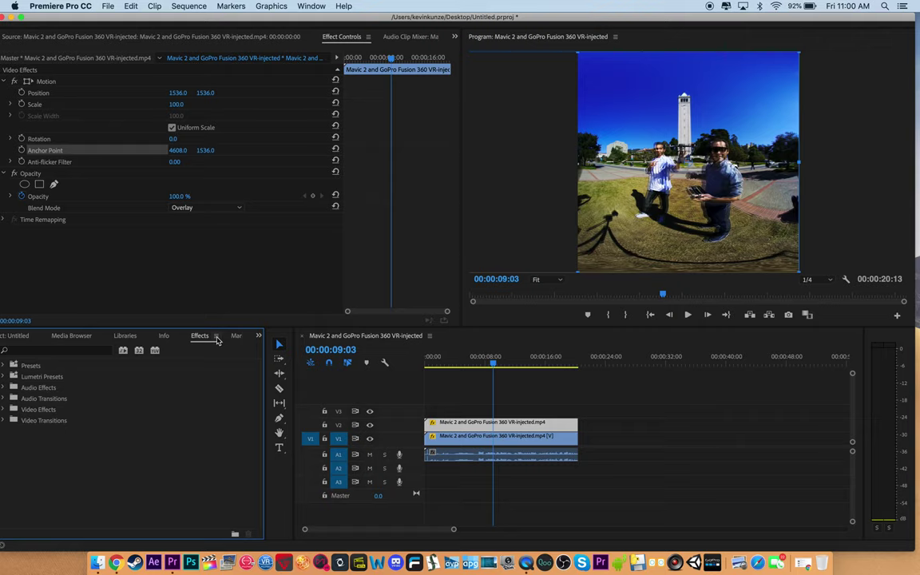
click(93, 352)
text(c)
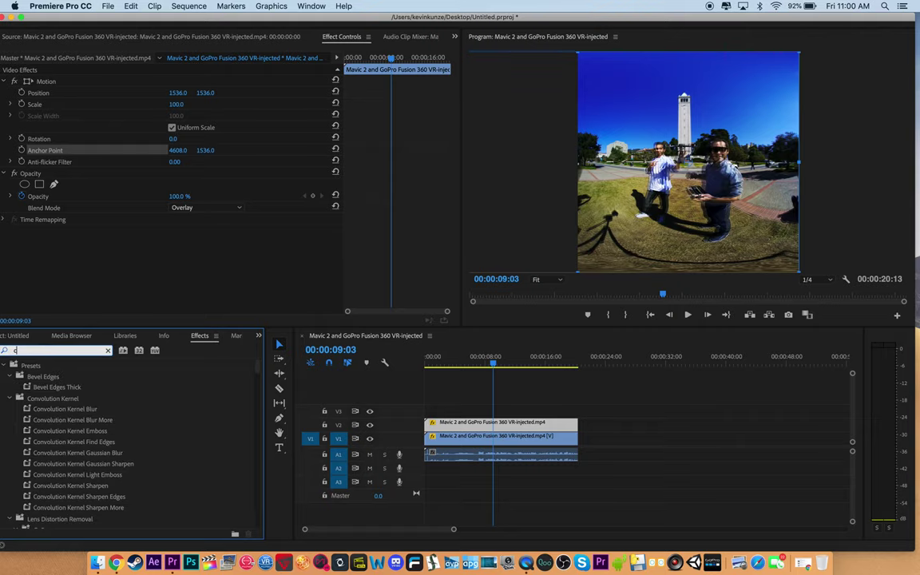
text(hannel)
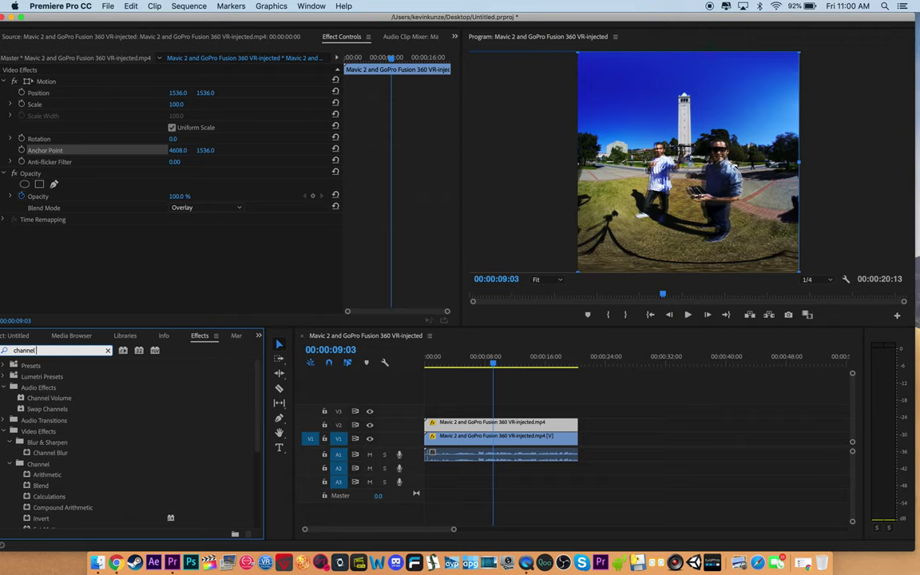
text( mi)
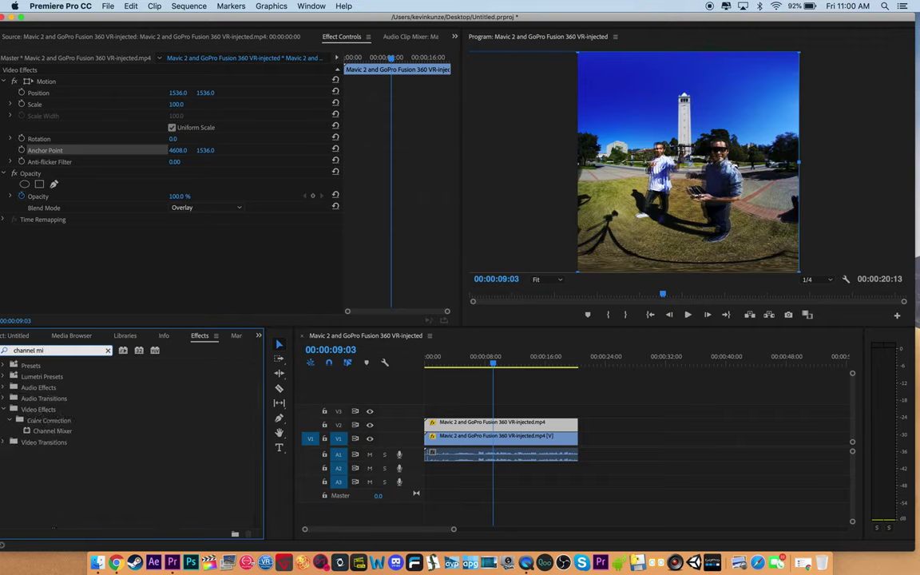
click(61, 432)
drag(61, 435, 444, 424)
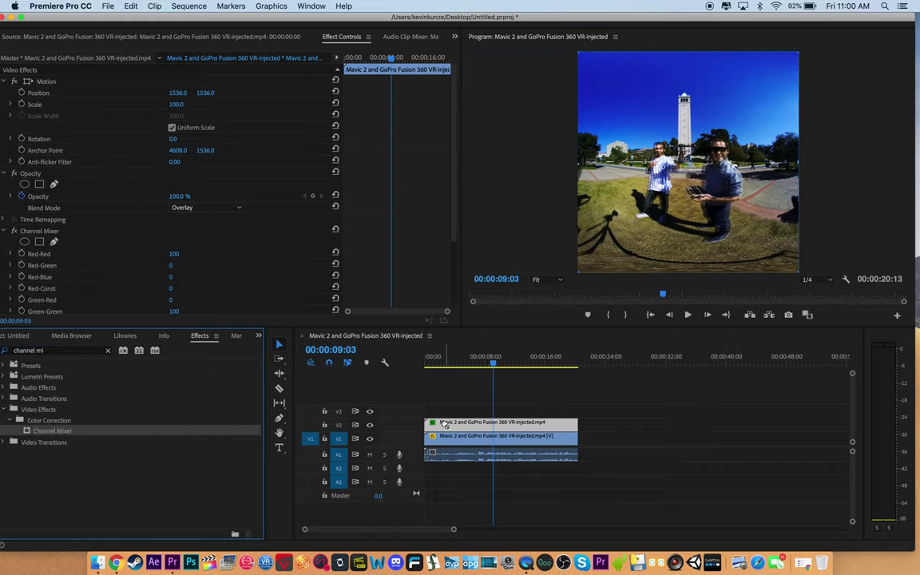
Set the Blue-Blue value of the V2 clip's Channel Mixer to 0.
double_click(445, 424)
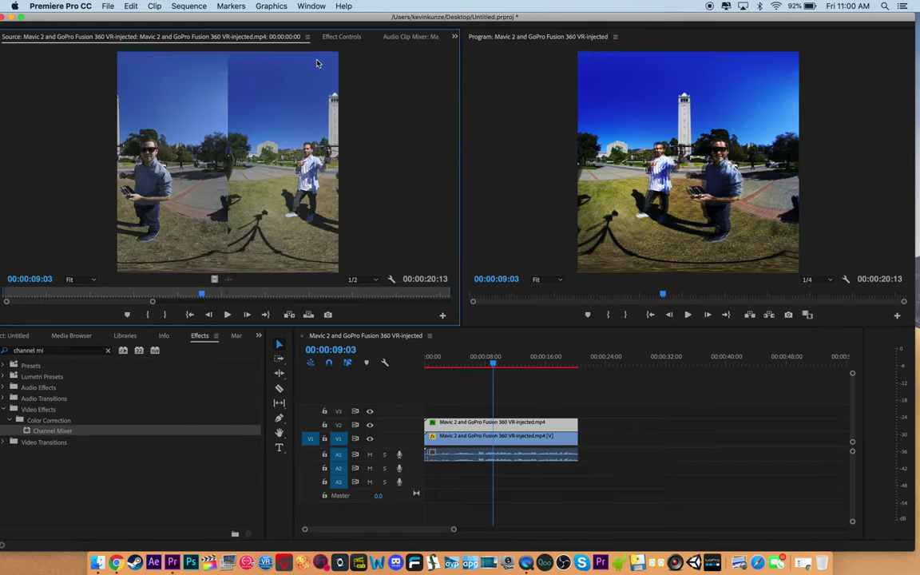
click(342, 36)
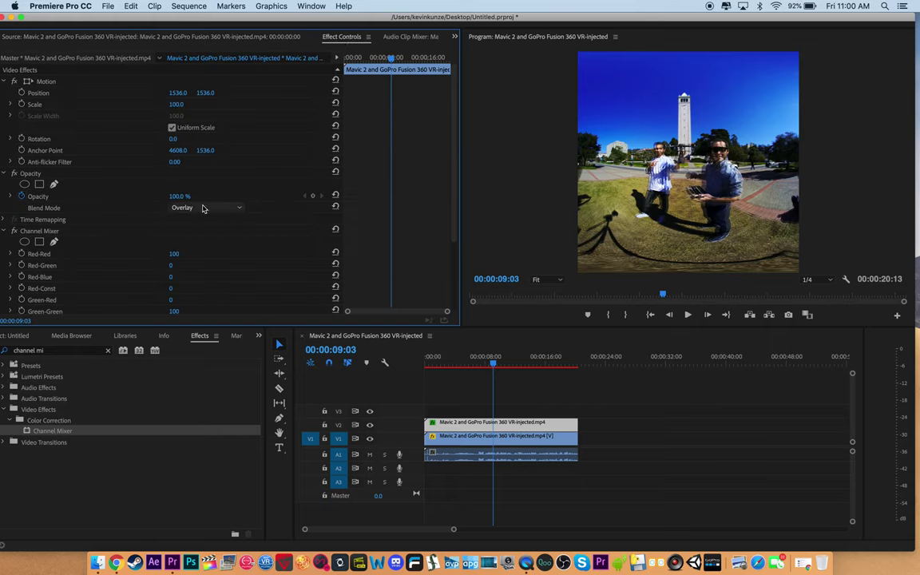
scroll(203, 253, down, 4)
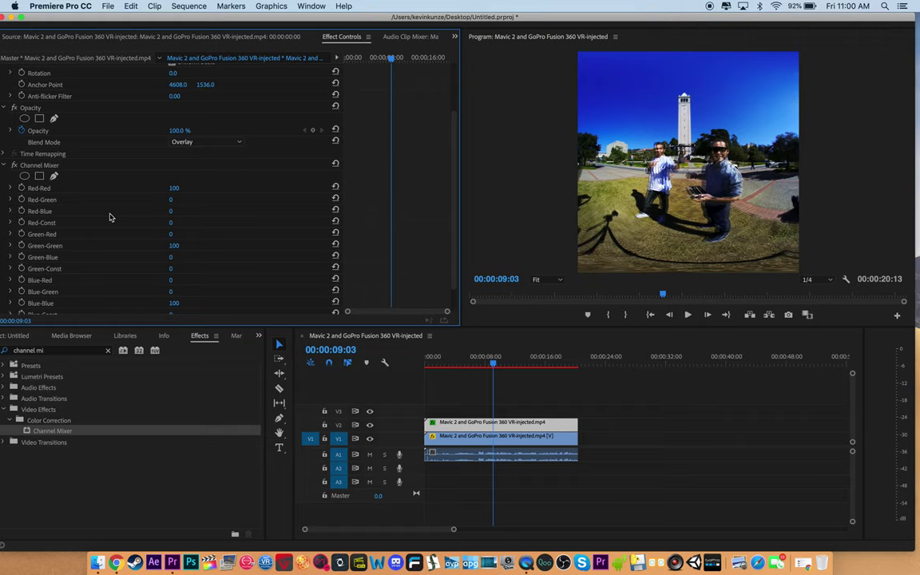
scroll(110, 217, down, 2)
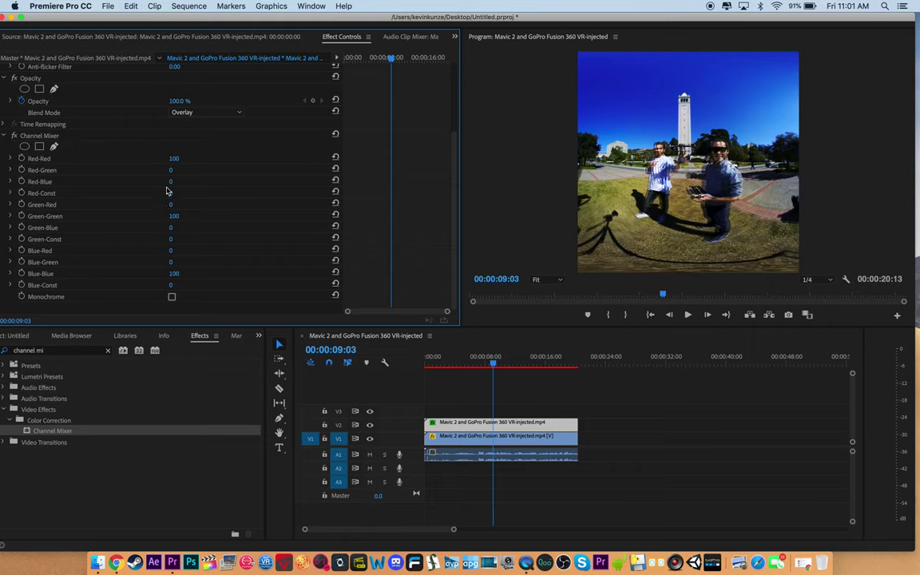
click(175, 275)
text(0)
key(Return)
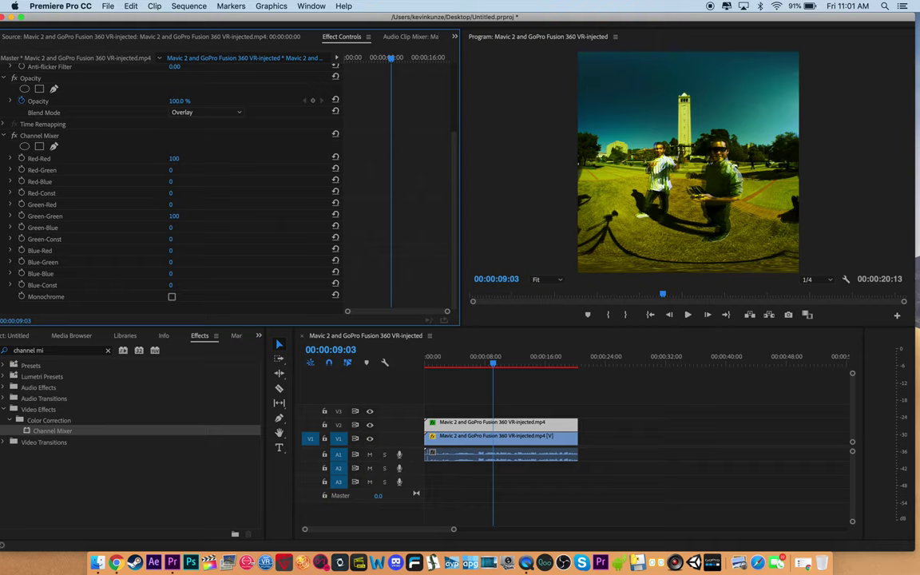
Apply the Channel Mixer effect to the V1 clip.
double_click(505, 437)
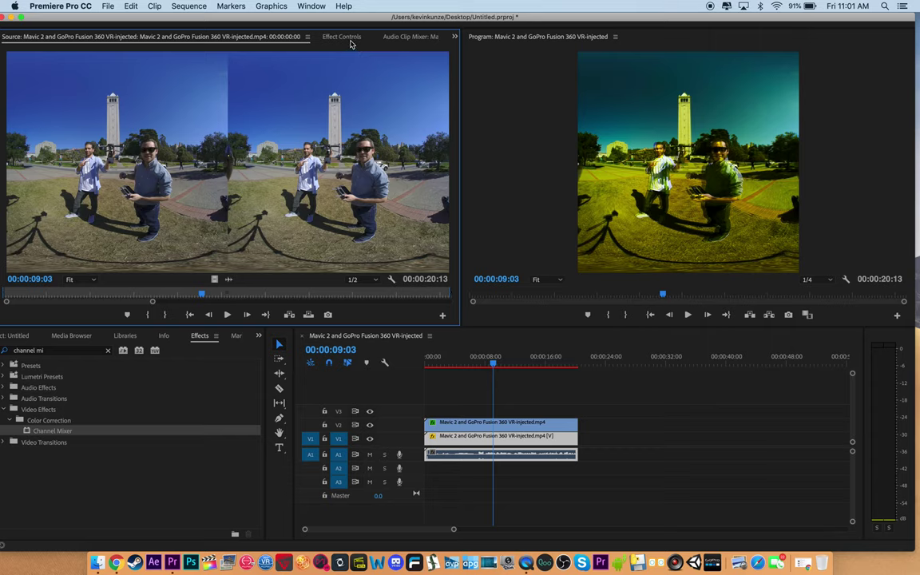
click(349, 40)
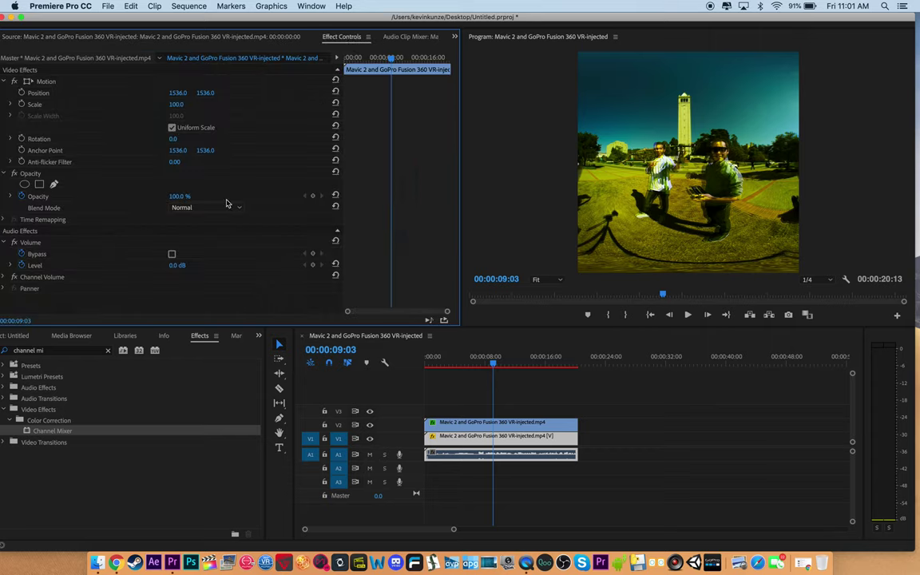
drag(107, 432, 456, 442)
Set the Green-Green and Red-Red values of the V1 clip's Channel Mixer to 0.
scroll(256, 284, down, 5)
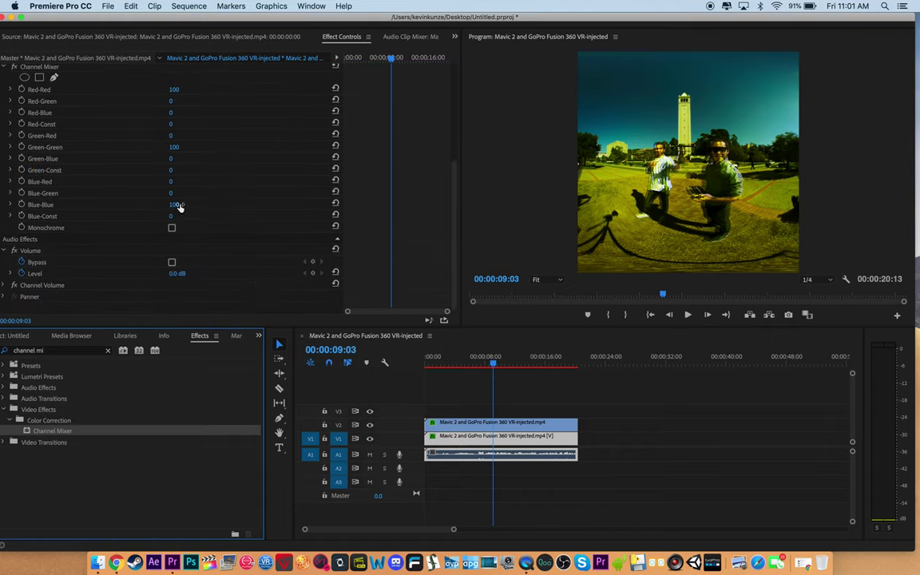
click(175, 148)
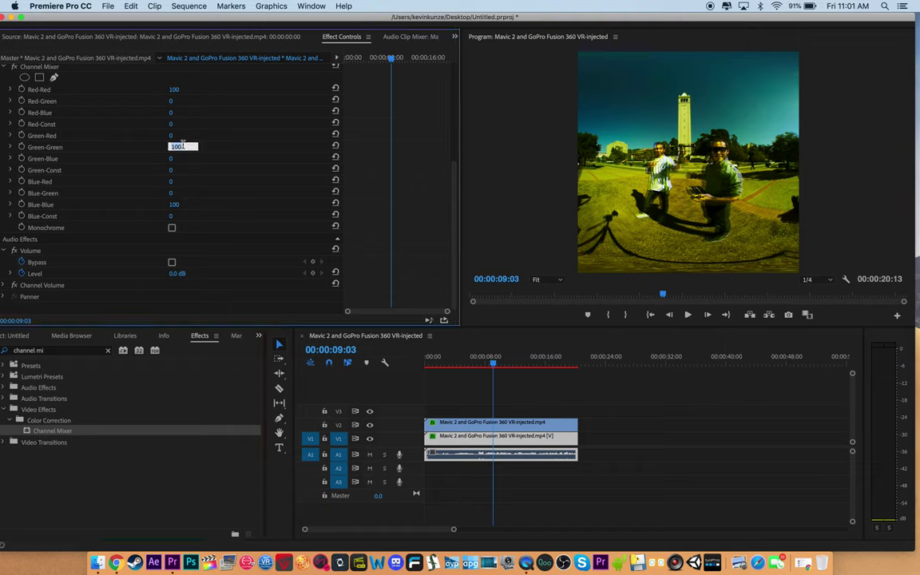
text(0)
key(Return)
click(181, 87)
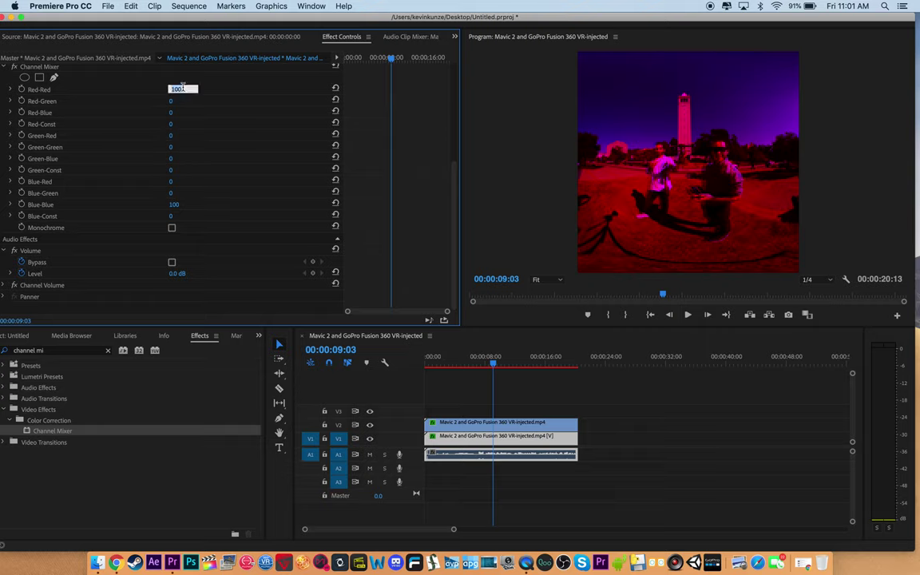
text(0)
key(Return)
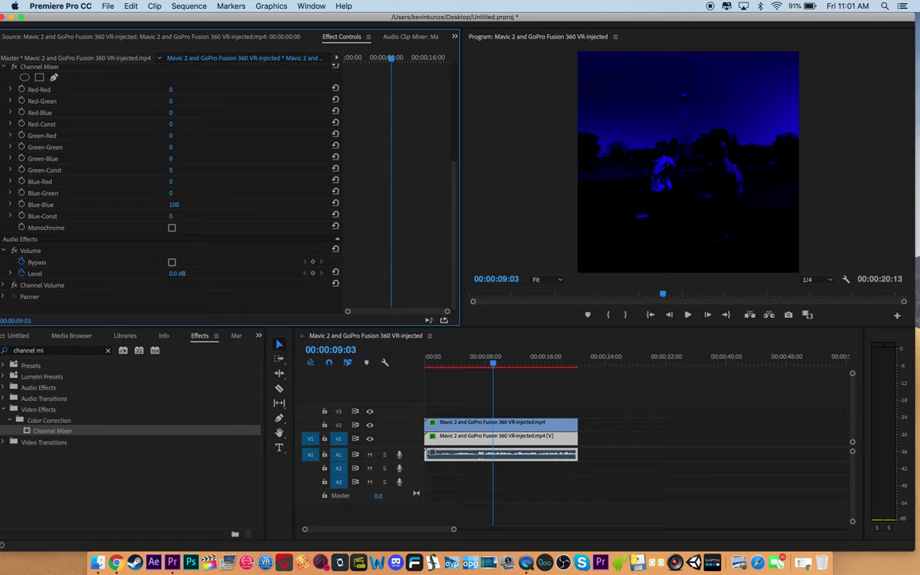
Change the V2 clip's opacity blend mode to Screen.
double_click(518, 425)
click(497, 397)
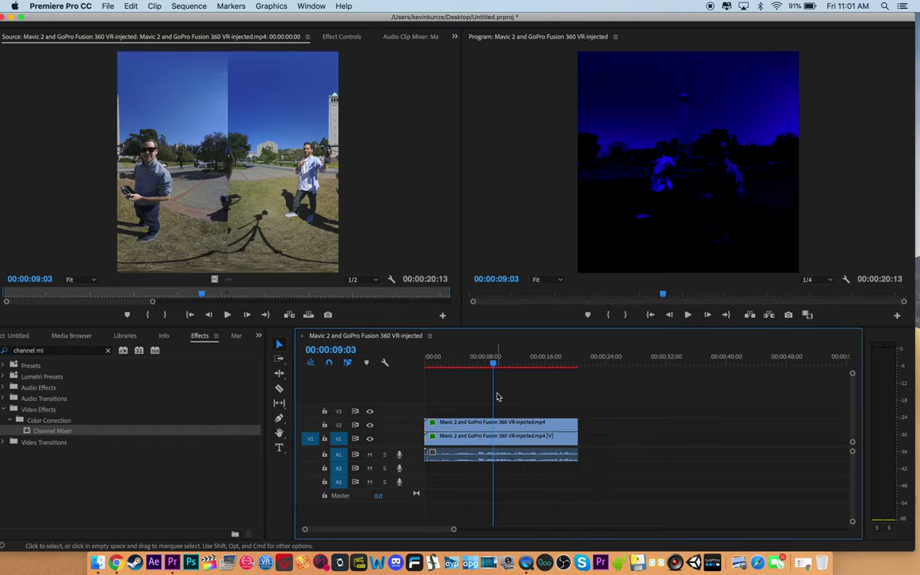
click(341, 37)
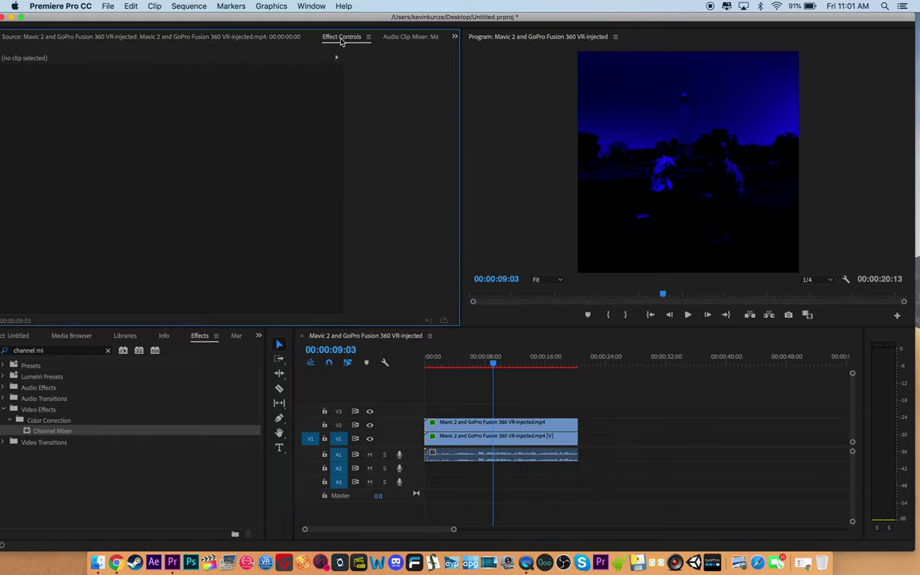
double_click(481, 425)
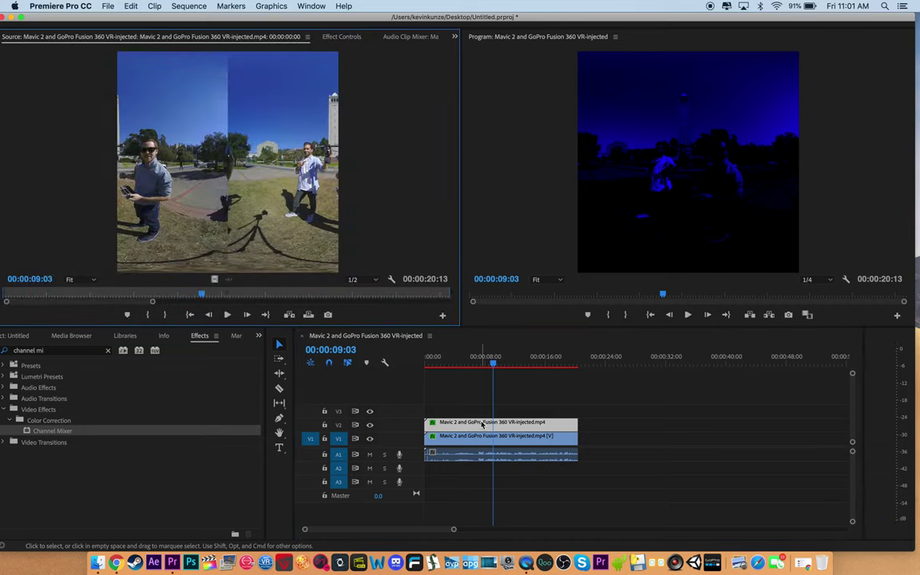
click(341, 38)
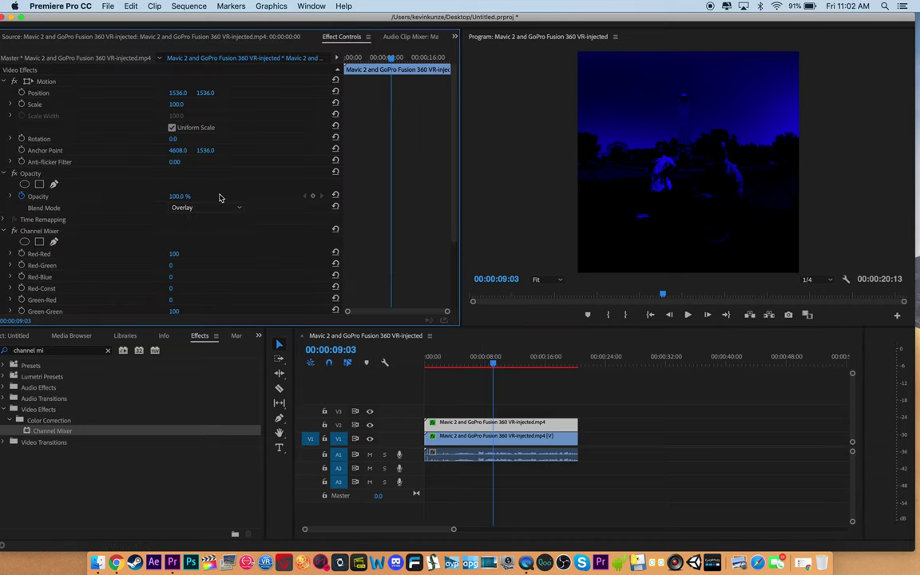
scroll(221, 198, down, 5)
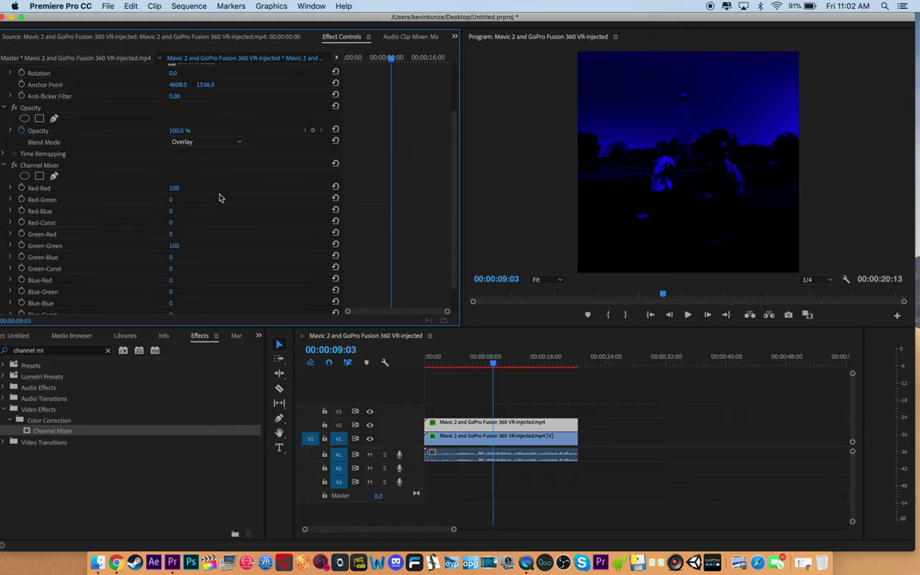
click(201, 131)
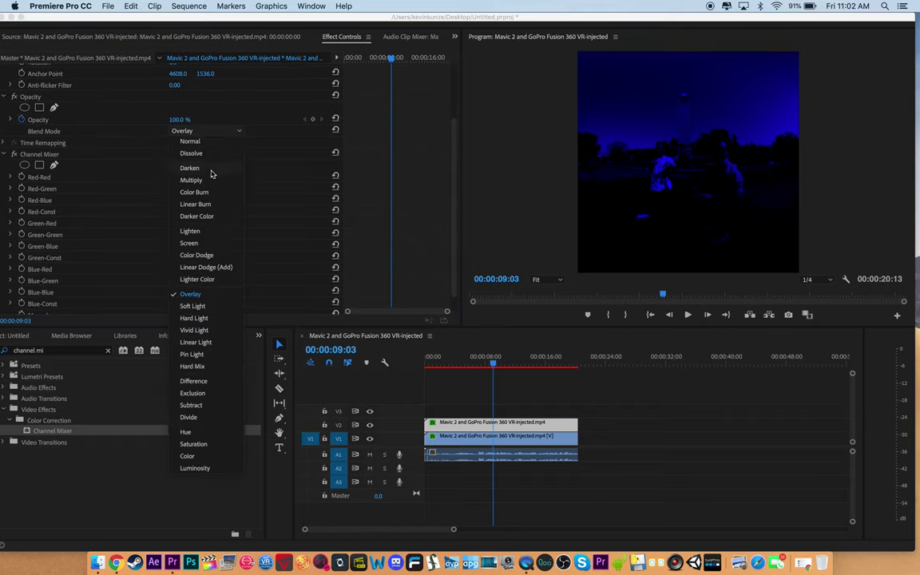
click(213, 243)
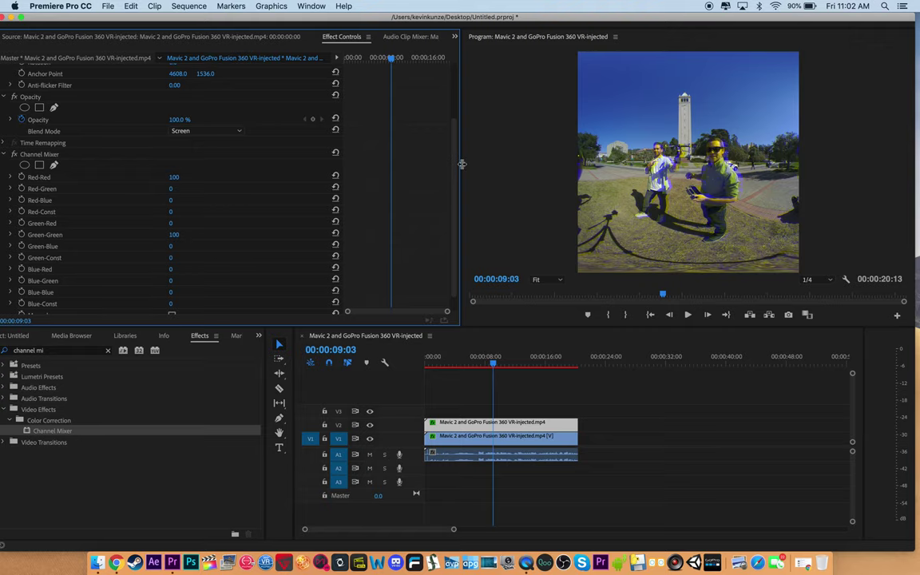
Enlarge the Program monitor preview, keeping enough width beside it for the V2 clip's effect settings.
drag(461, 164, 196, 167)
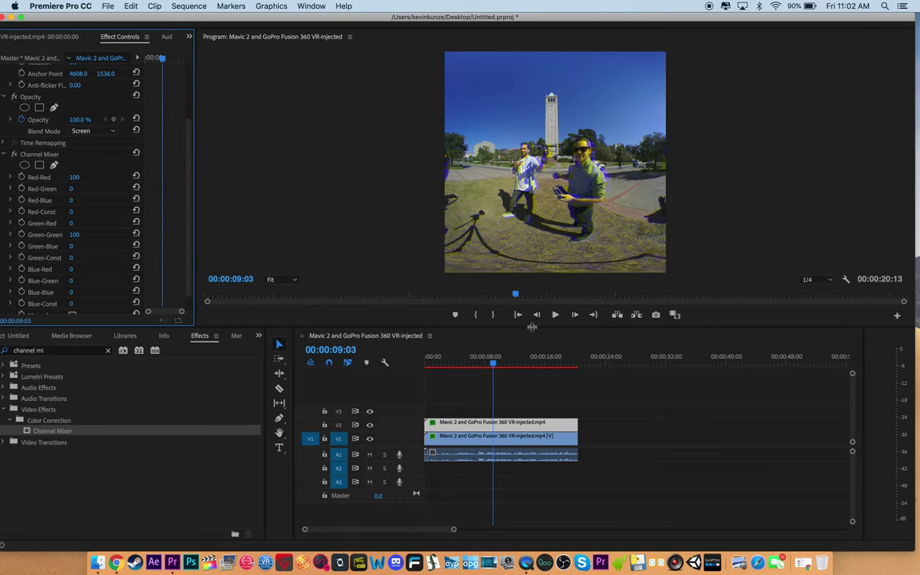
drag(529, 328, 526, 426)
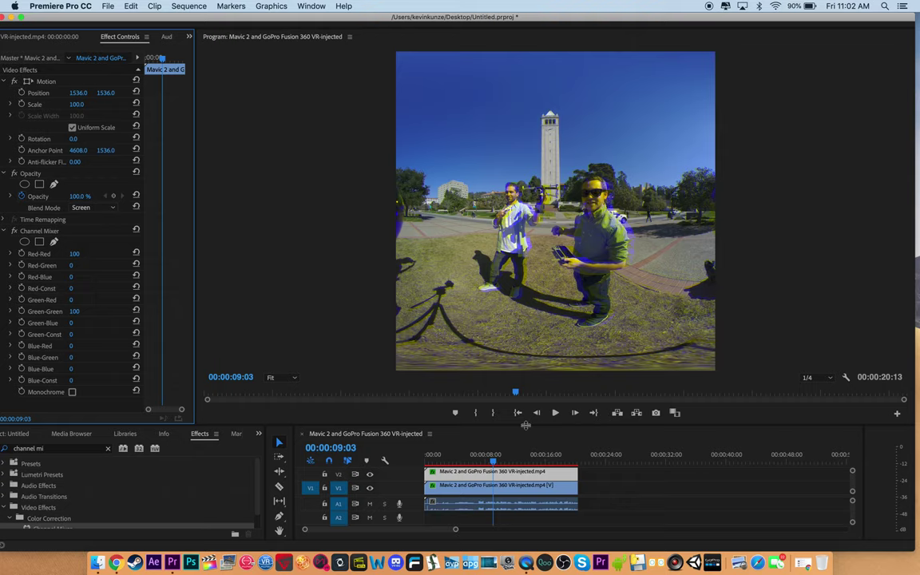
double_click(502, 474)
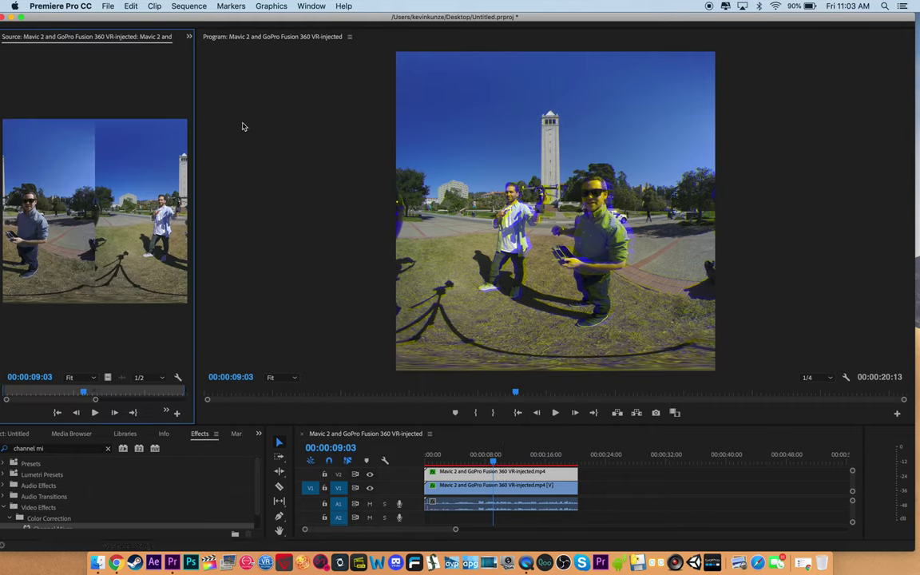
drag(196, 73, 369, 77)
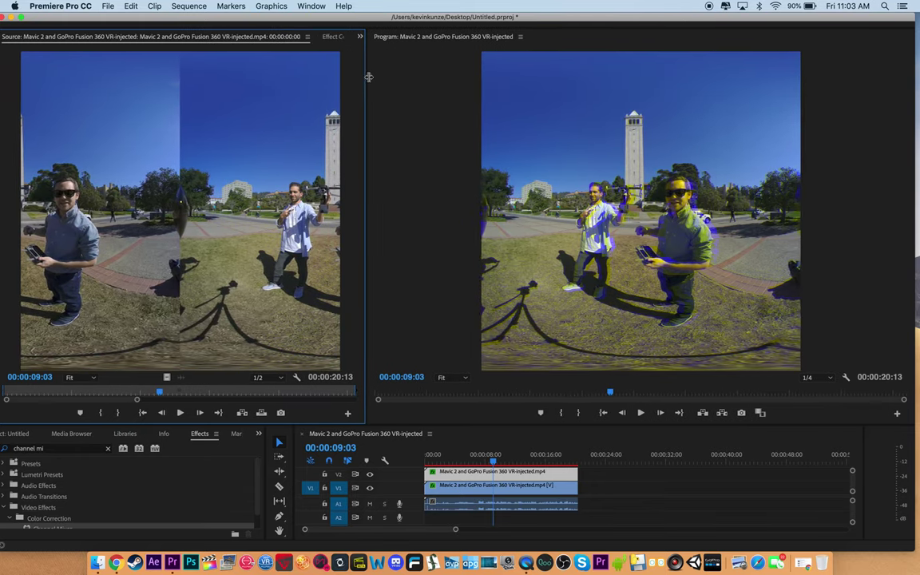
Set the V2 clip's Channel Mixer to a Blue-Blue value of 100 and a Red-Red value of 0.
click(331, 36)
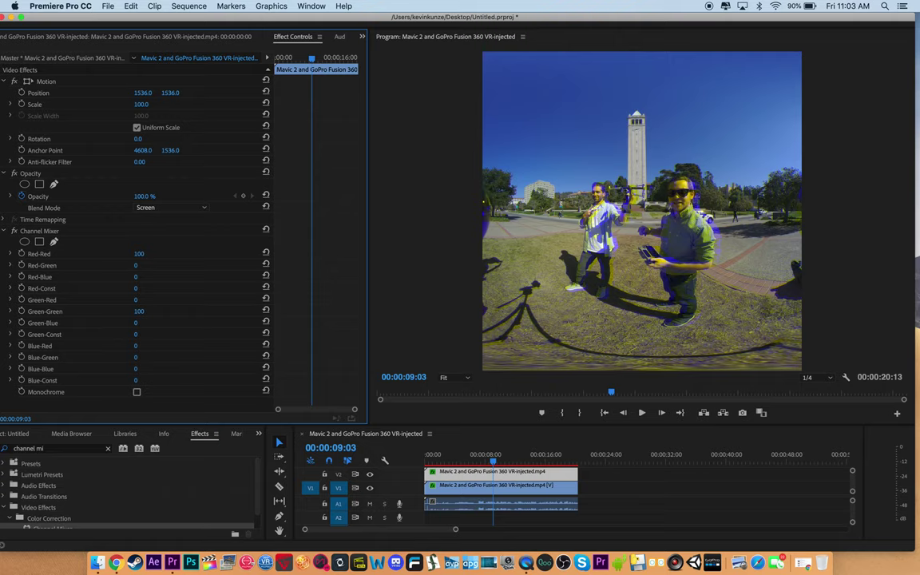
click(138, 368)
text(100)
key(Return)
click(139, 254)
text(0)
key(Return)
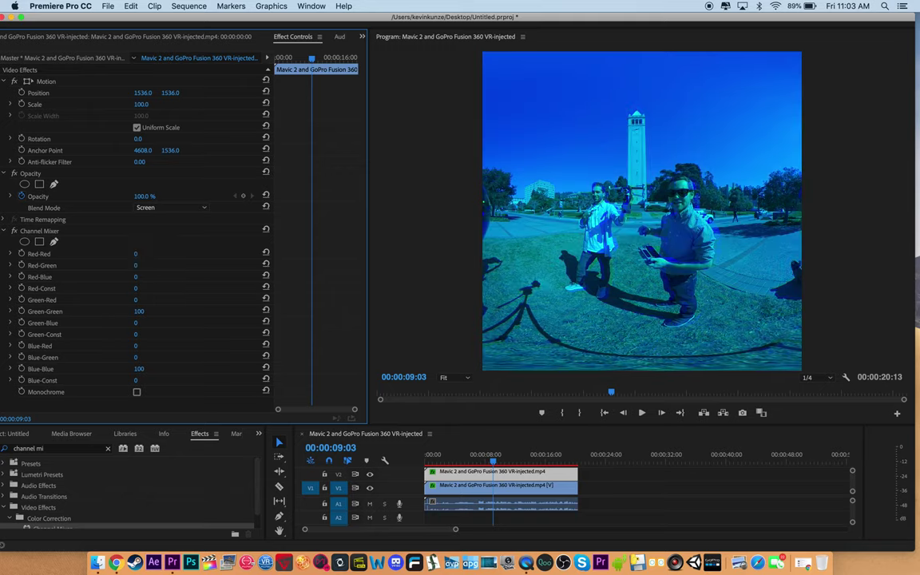
Set the V1 clip's Channel Mixer to a Blue-Blue value of 0 and a Red-Red value of 100.
click(609, 481)
double_click(530, 487)
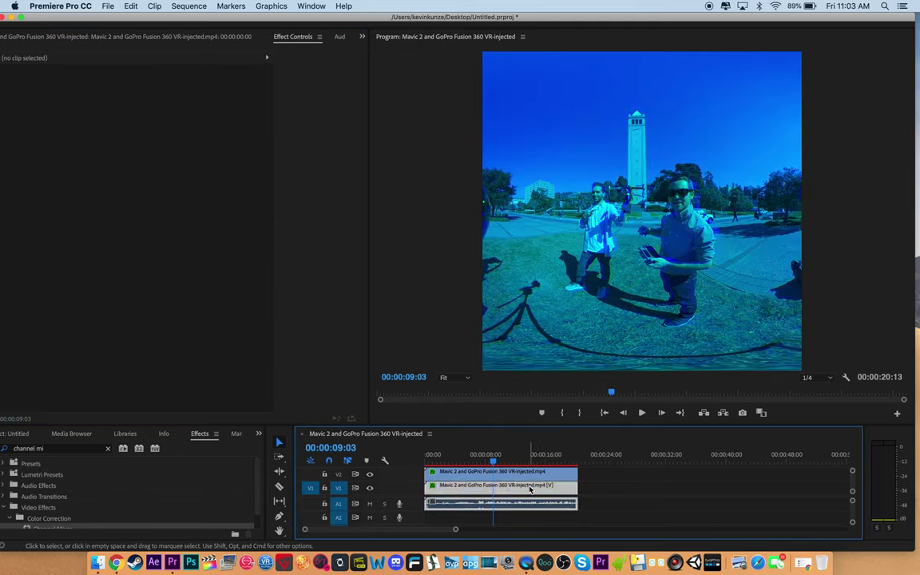
click(331, 37)
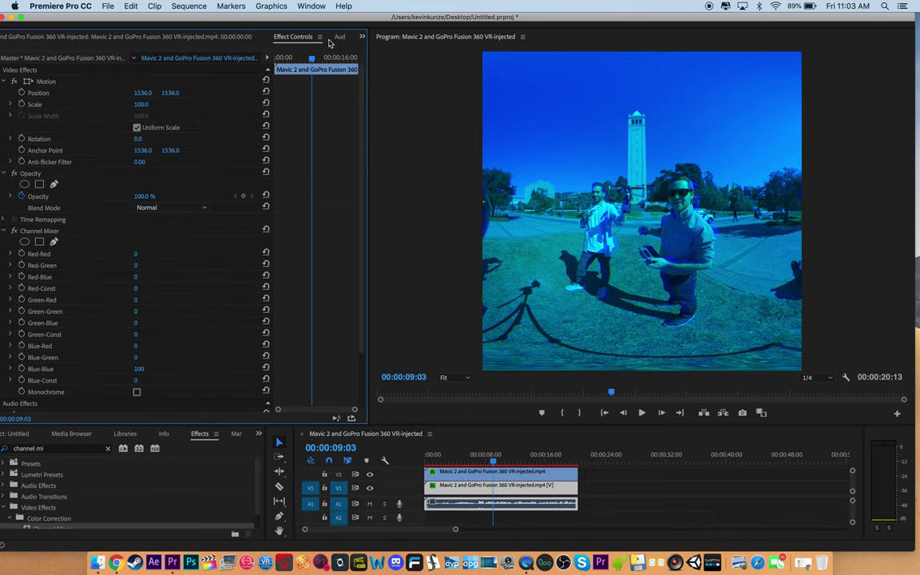
click(141, 368)
text(0)
key(Return)
click(136, 254)
text(100)
key(Return)
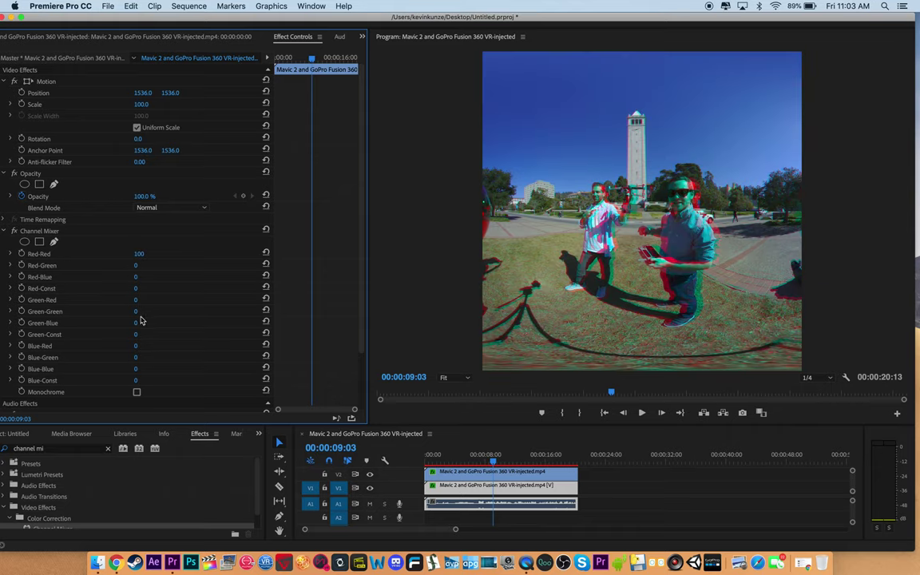
Try a Green-Green value of 100 in the V1 clip's Channel Mixer and return it to 0.
click(137, 311)
text(100)
key(Return)
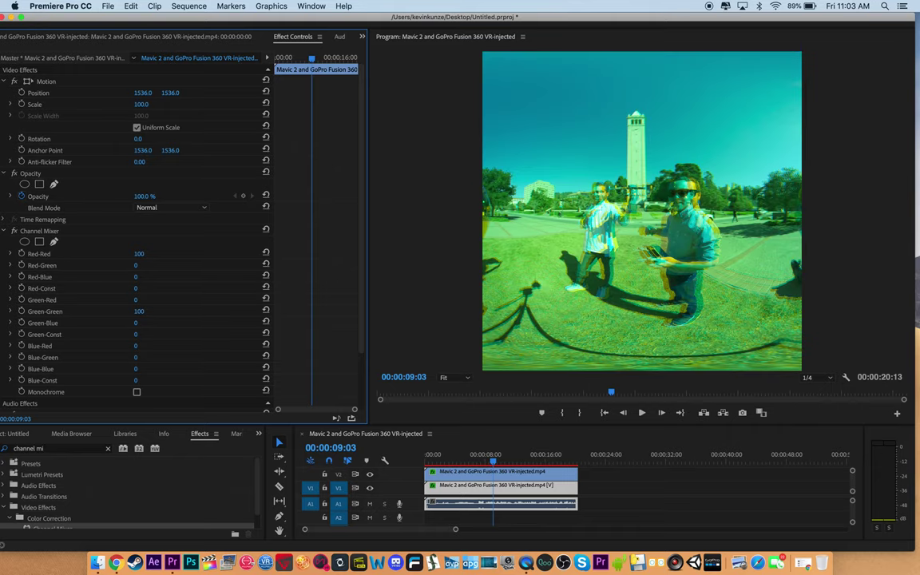
click(139, 312)
text(0)
key(Return)
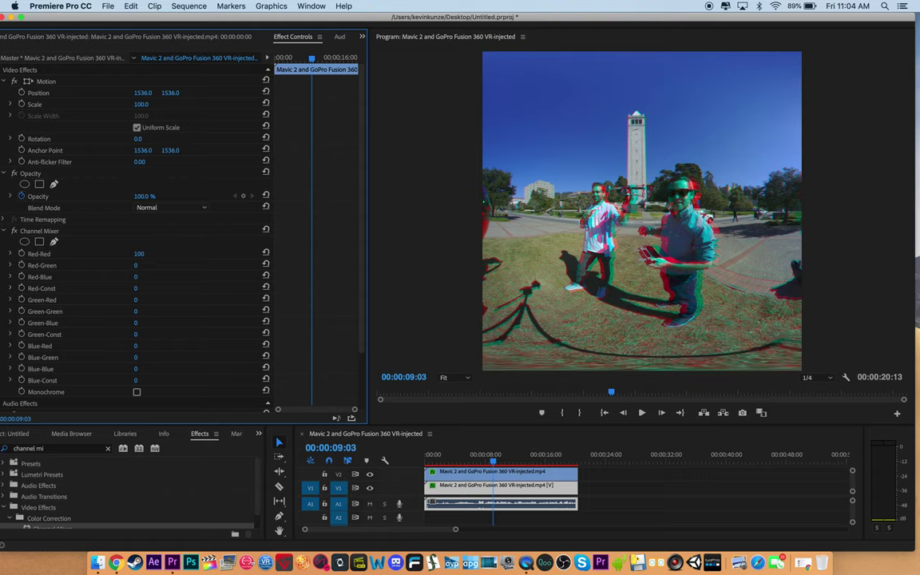
Play the sequence to preview the red-cyan anaglyph and stop playback near the end.
key(space)
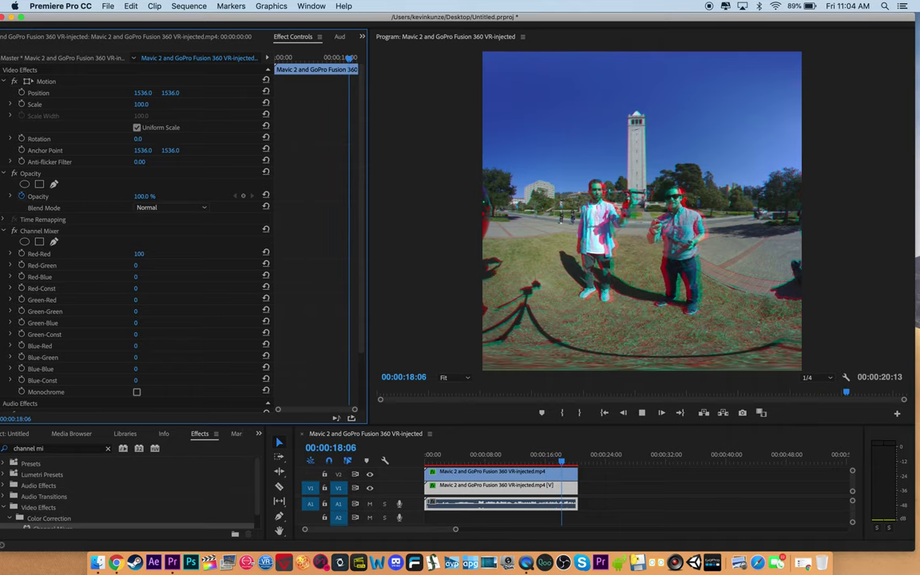
key(space)
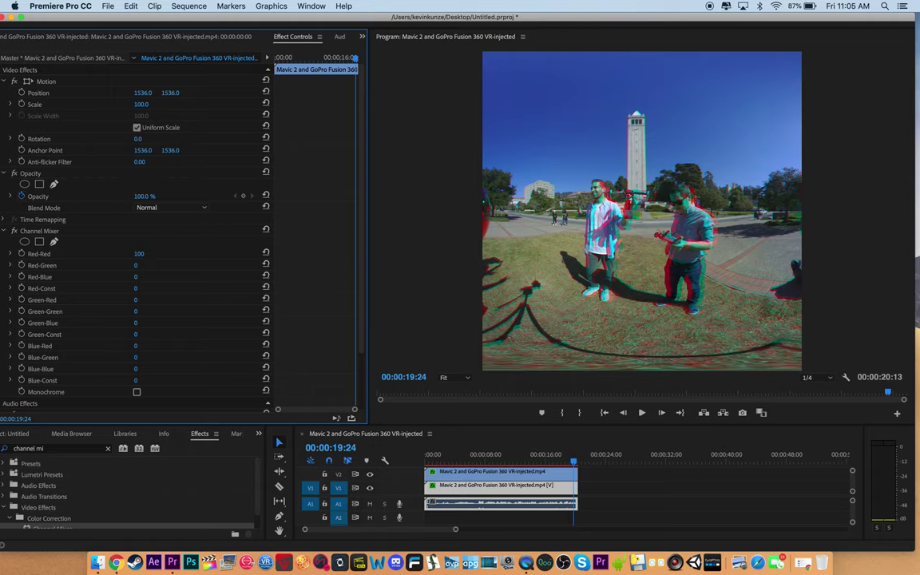
Switch to Chrome and display the notifications on the open YouTube page.
click(118, 564)
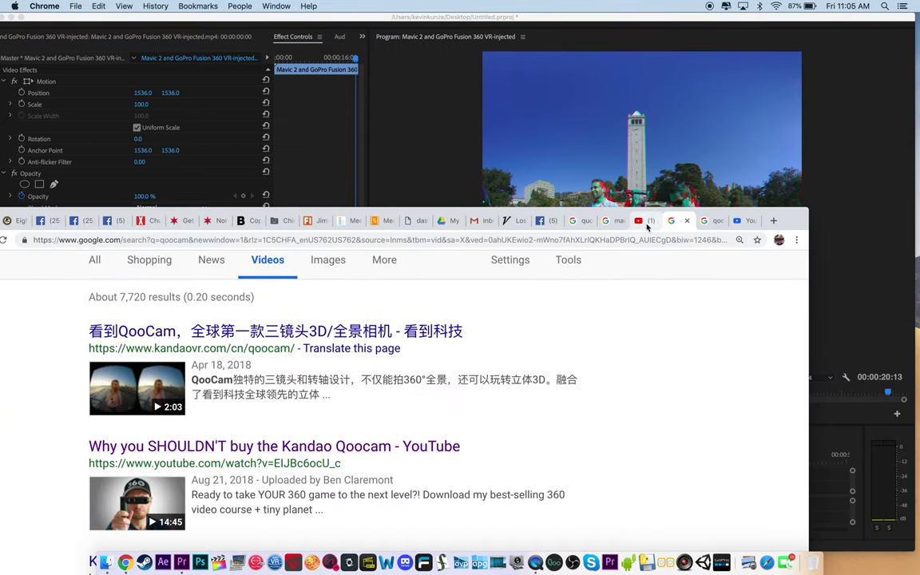
click(642, 223)
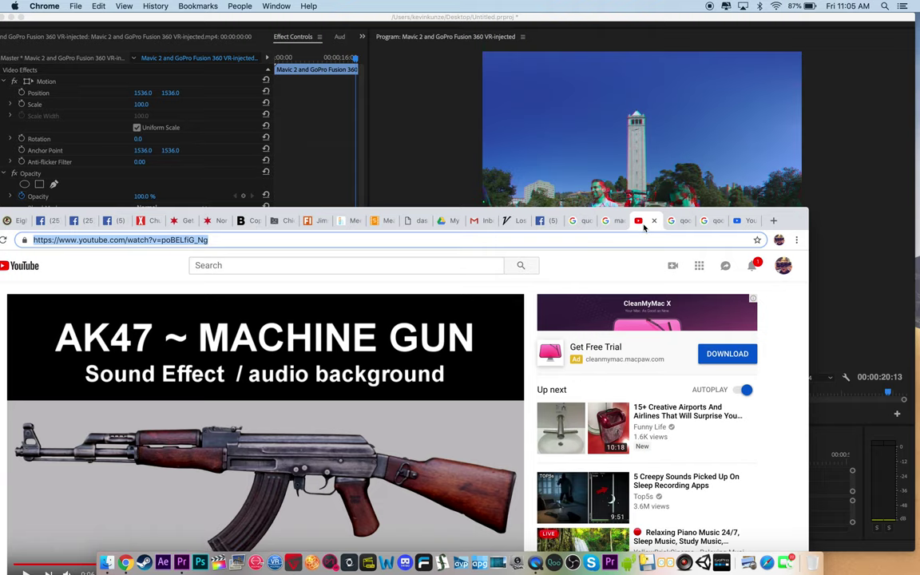
click(753, 270)
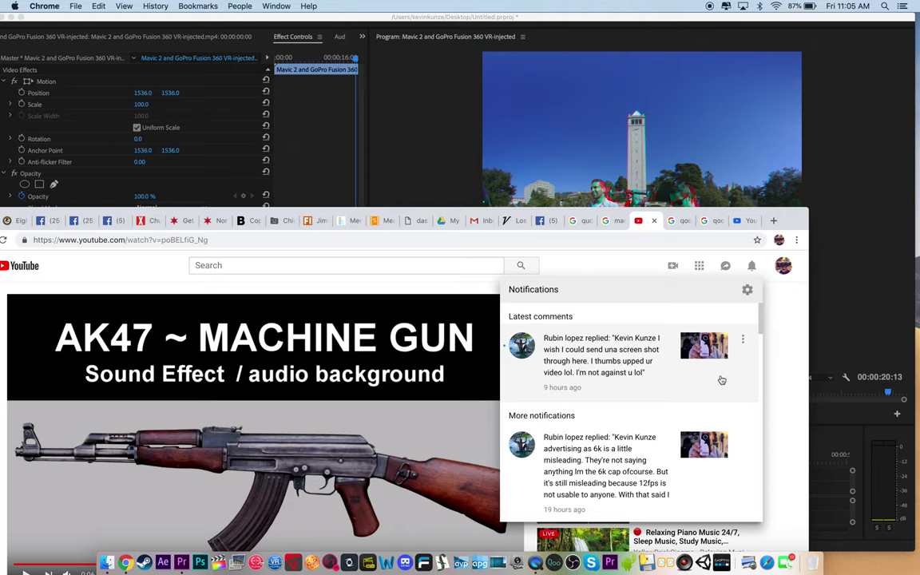
Open the video "Best VR180 Camera! Z-Cam K1 Pro vs QuooCam" from its comment notification, maximize the window and examine the description and comments.
scroll(711, 385, down, 4)
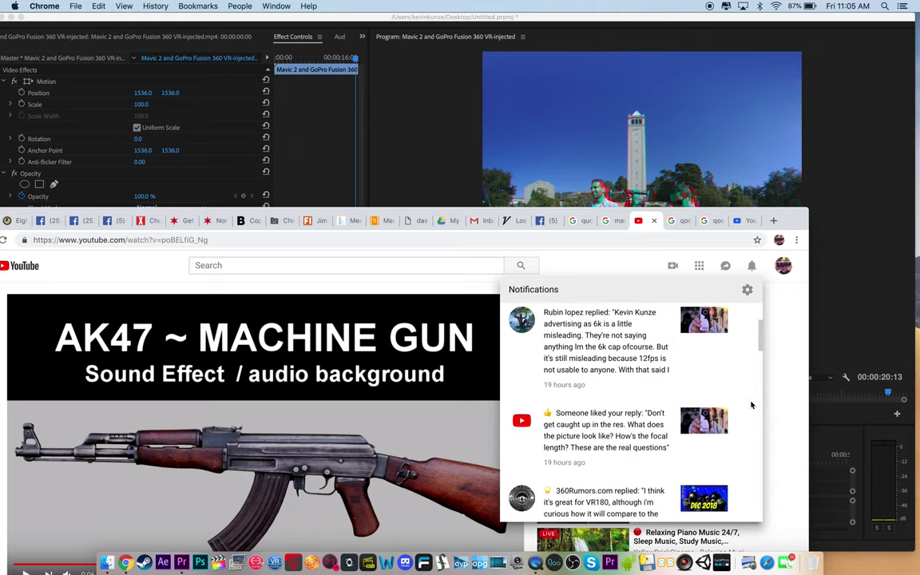
scroll(751, 405, down, 4)
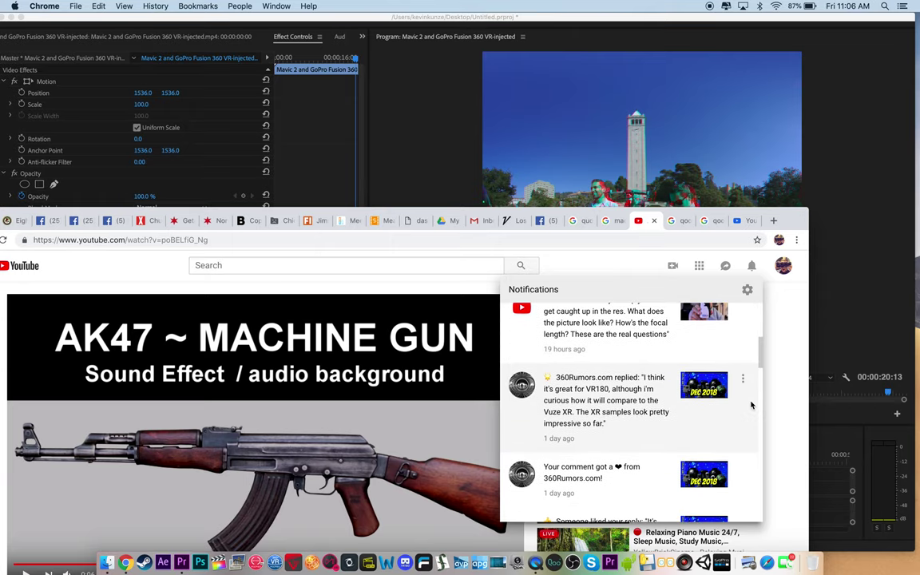
scroll(751, 405, down, 12)
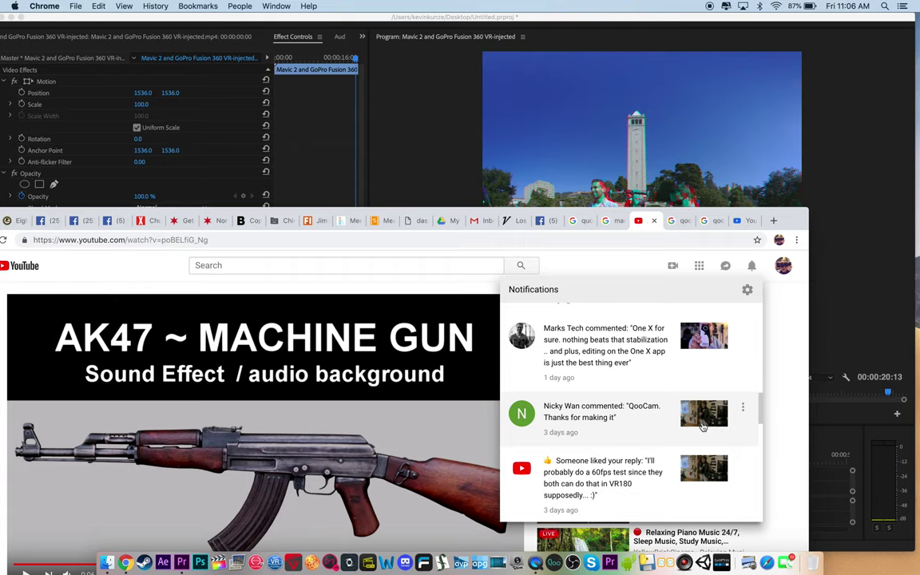
click(709, 427)
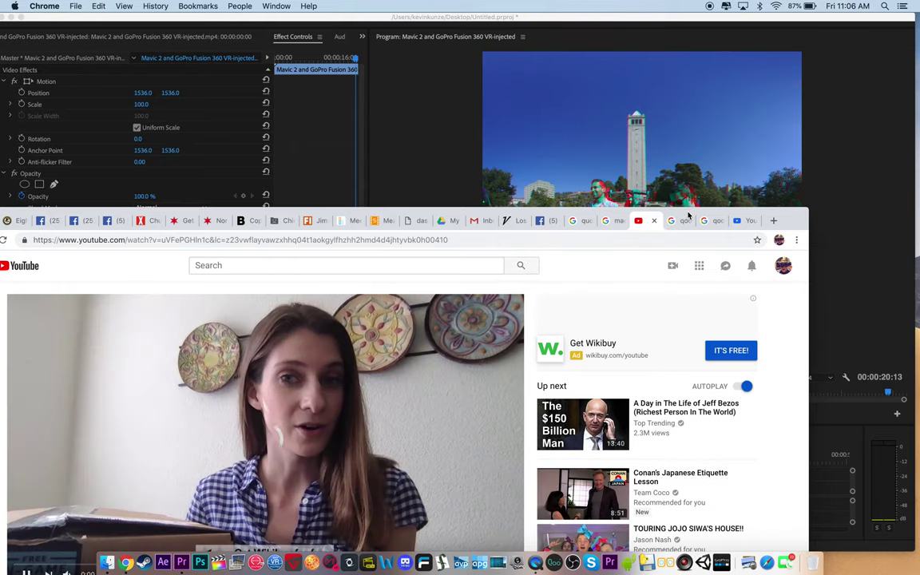
double_click(687, 216)
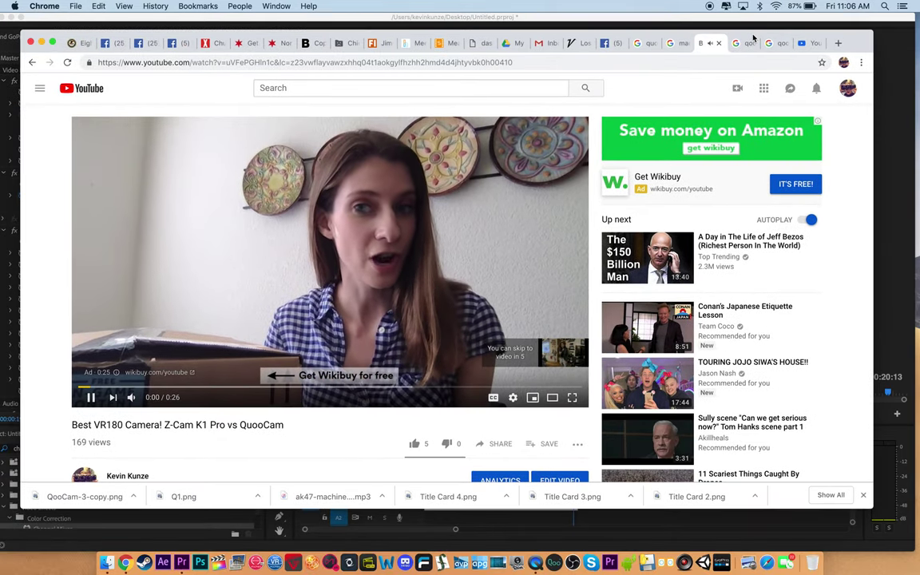
scroll(47, 421, down, 10)
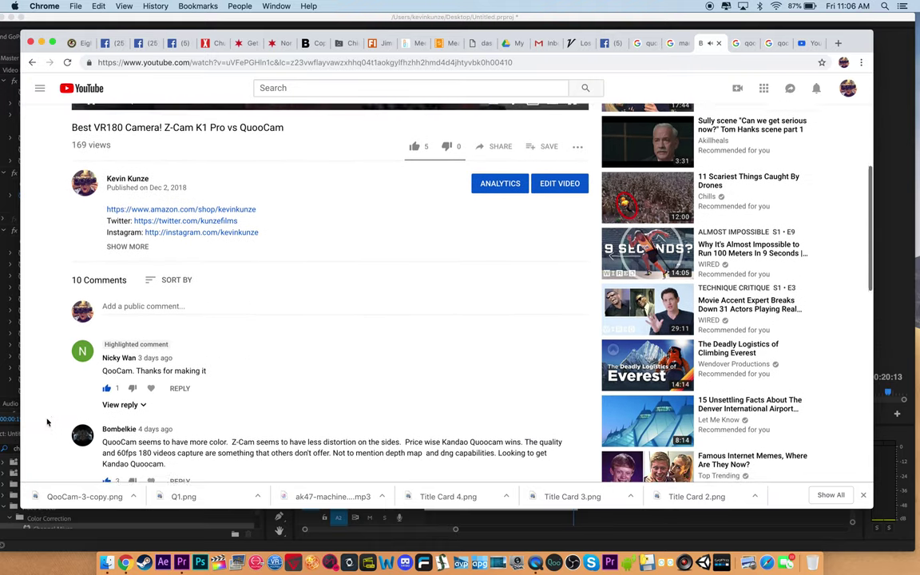
Read the comments on the video, return to the player and look around the VR180 footage, pausing playback at 0:21.
scroll(47, 422, down, 2)
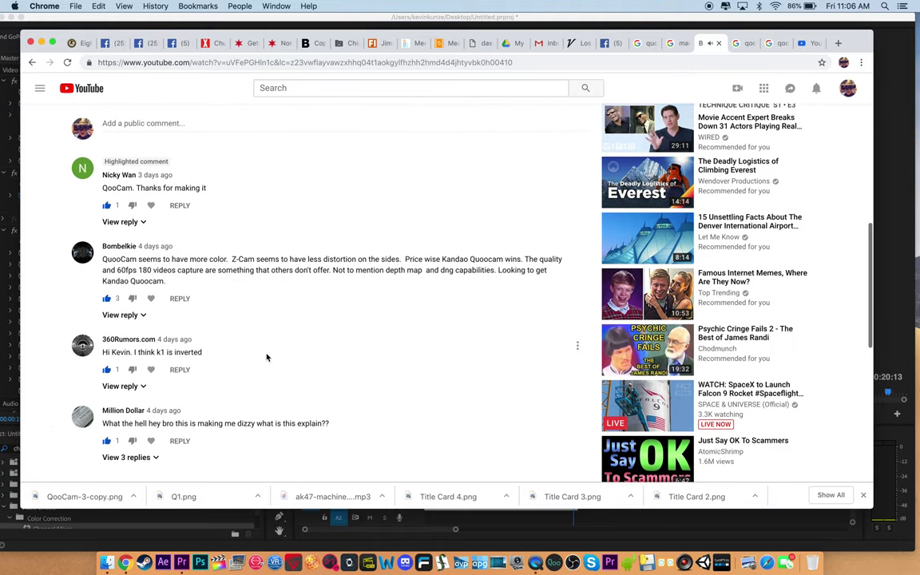
scroll(267, 357, up, 1)
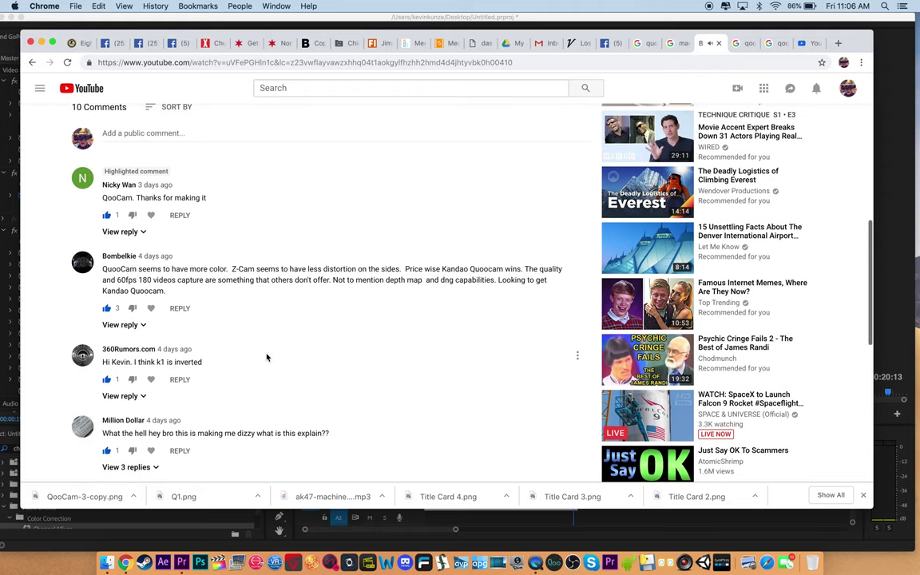
scroll(267, 357, up, 10)
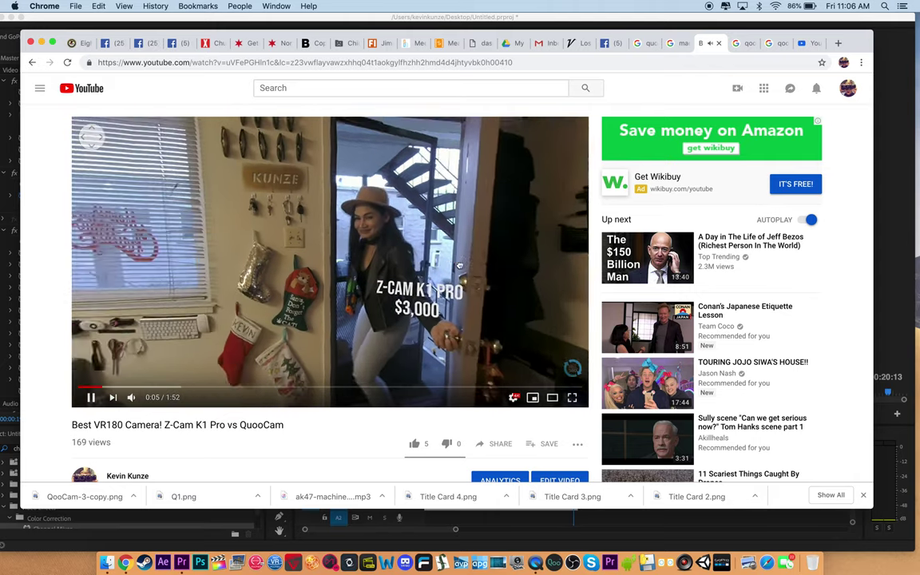
mouse_move(329, 268)
mouse_down()
mouse_move(214, 298)
mouse_move(339, 319)
mouse_move(326, 270)
mouse_up()
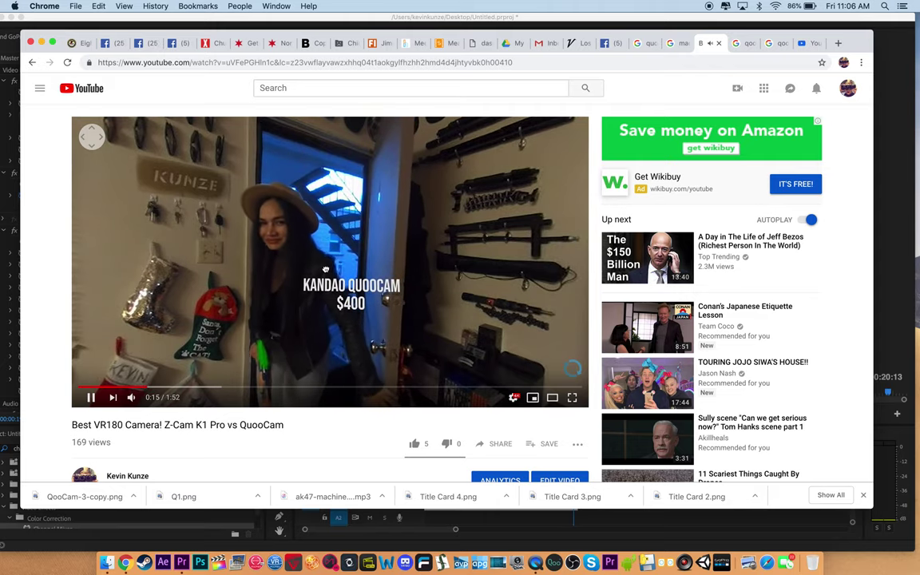
drag(302, 281, 359, 284)
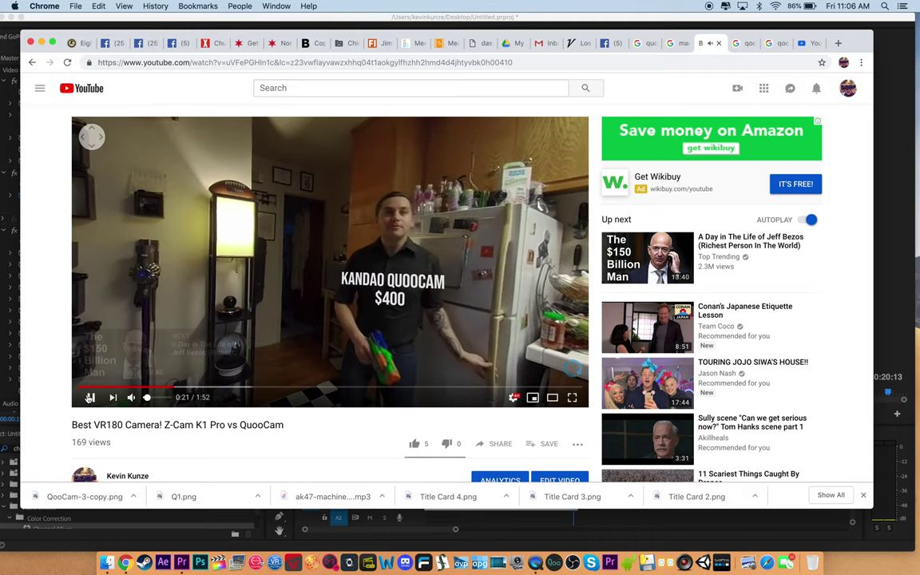
Expand and read the replies to the comments about the inverted K1, the QooCam's color and 60fps, and the highlighted thank-you comment.
scroll(47, 410, down, 10)
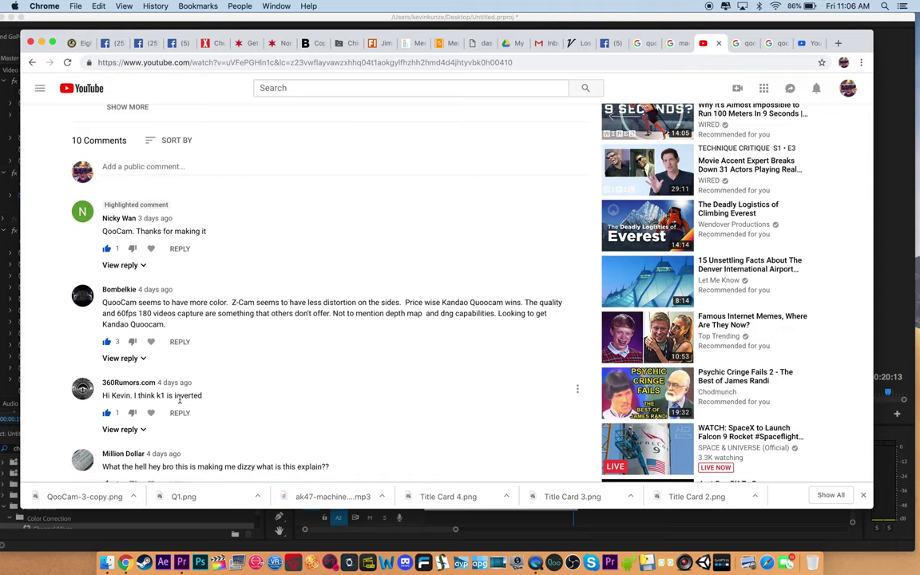
click(125, 430)
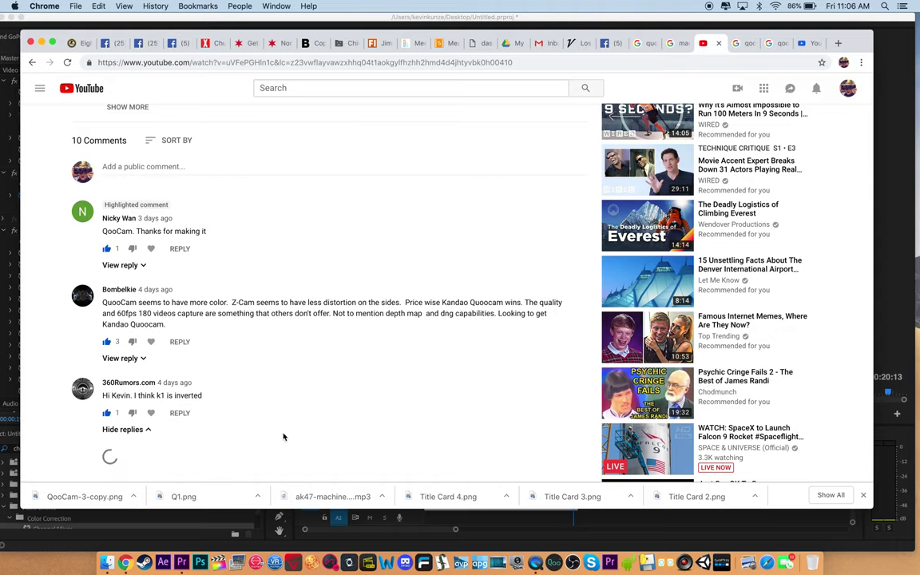
scroll(284, 436, down, 4)
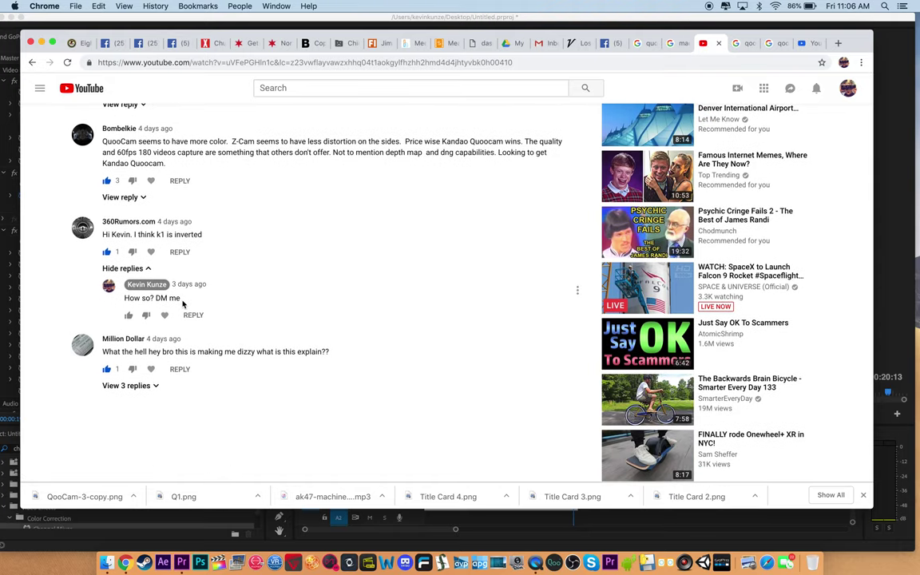
scroll(182, 304, down, 1)
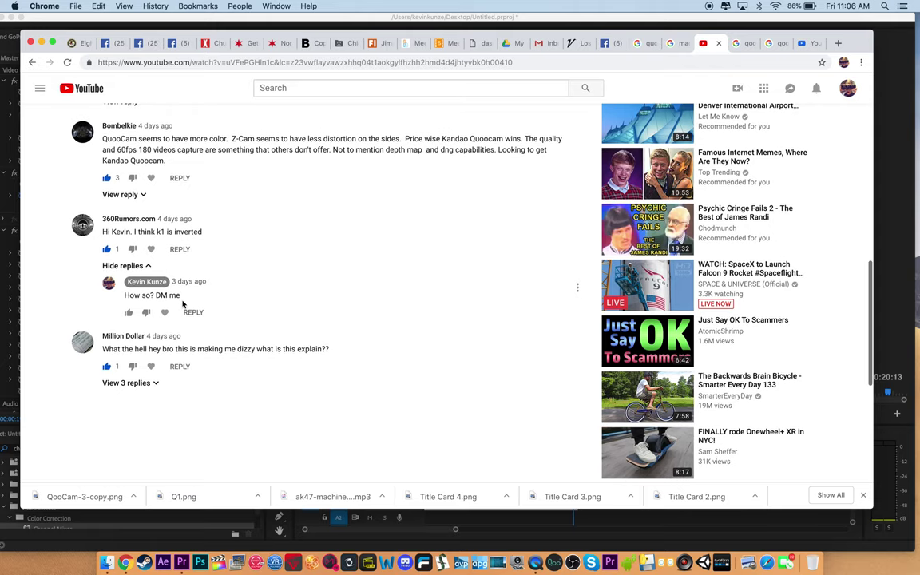
scroll(181, 302, up, 2)
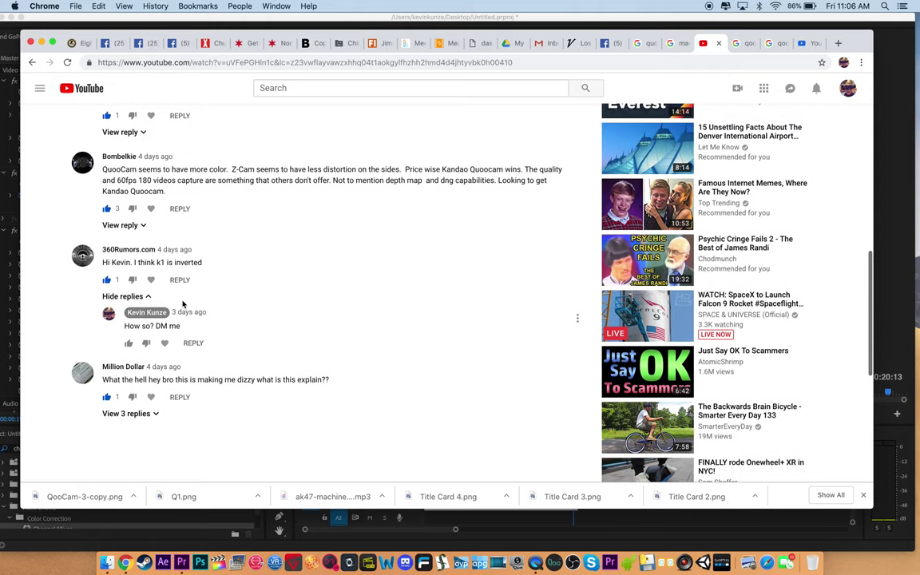
click(123, 226)
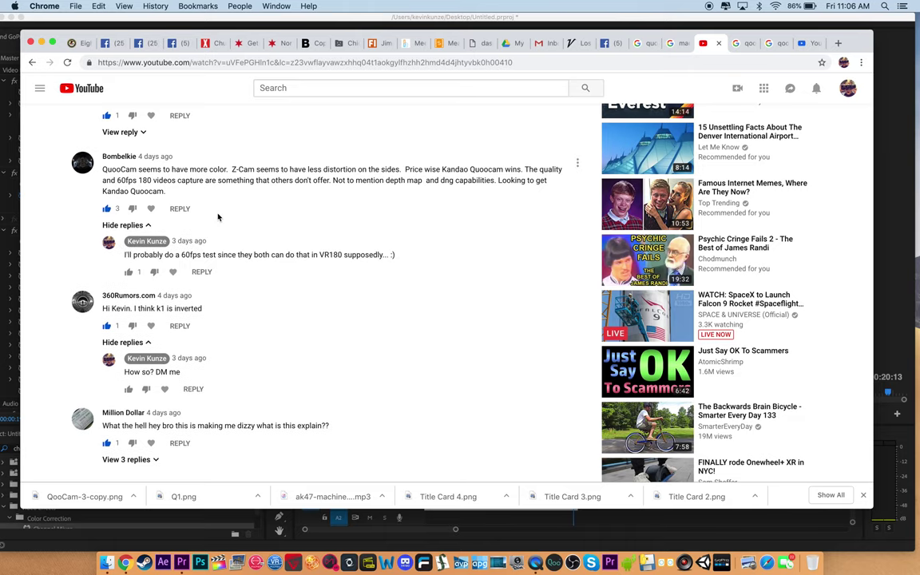
scroll(220, 213, up, 5)
click(120, 261)
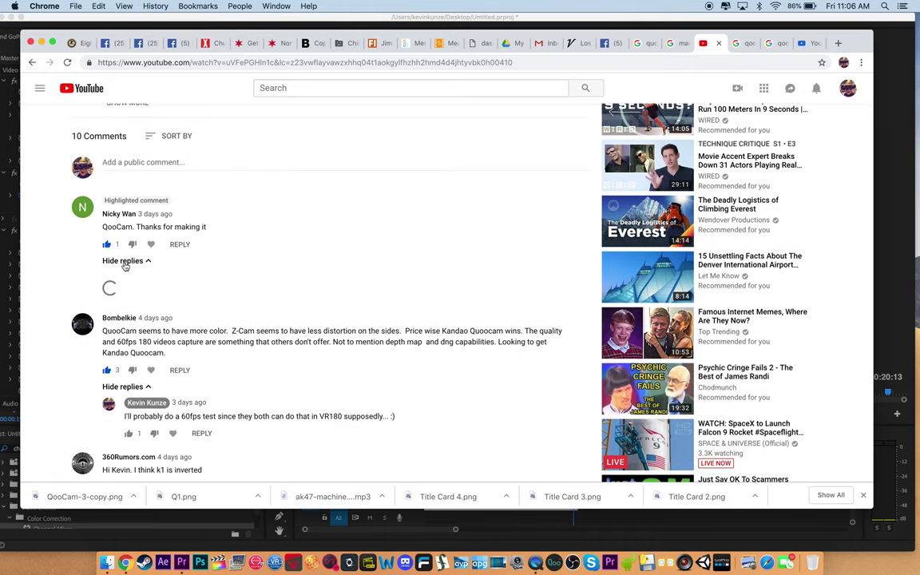
Resume the VR180 comparison video, pan the view around the kitchen scene and pause at 0:33.
scroll(349, 254, up, 10)
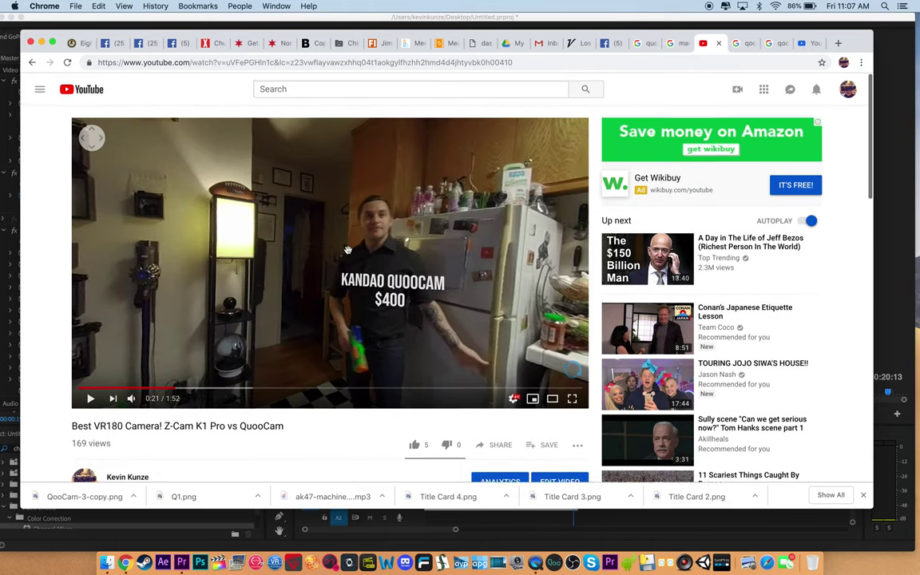
click(87, 397)
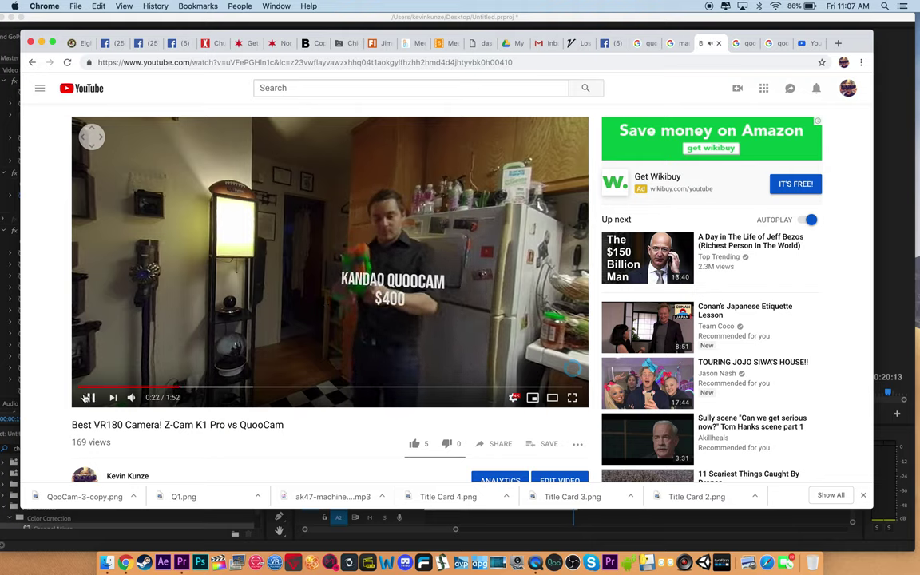
drag(341, 298, 320, 284)
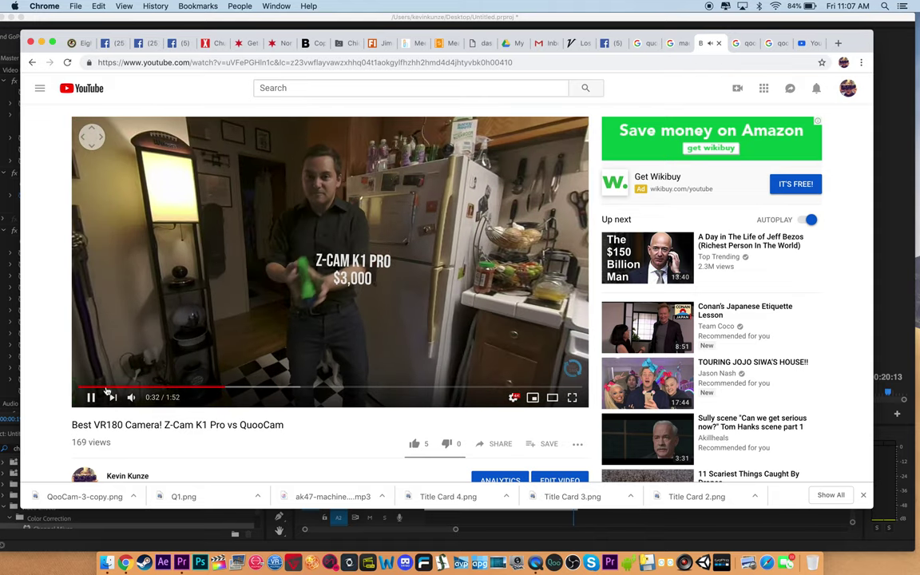
click(92, 398)
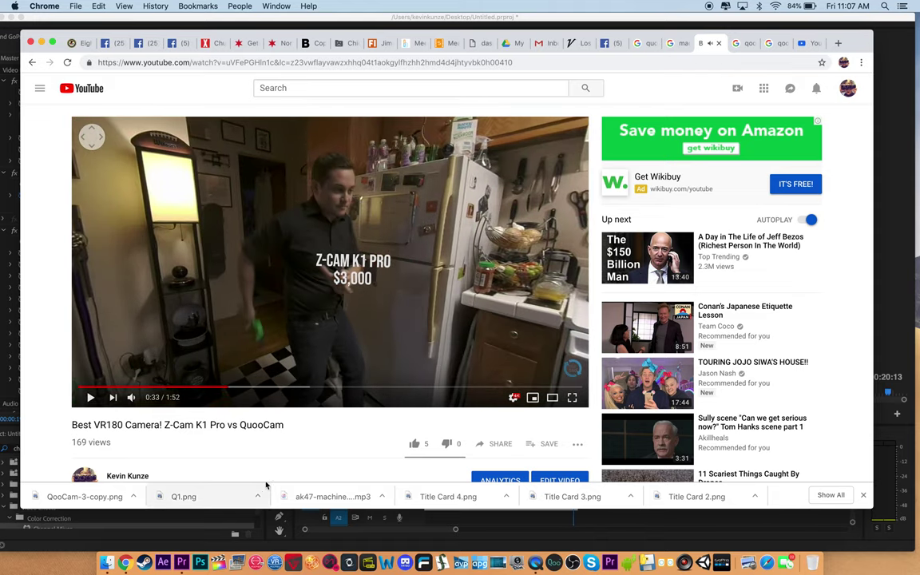